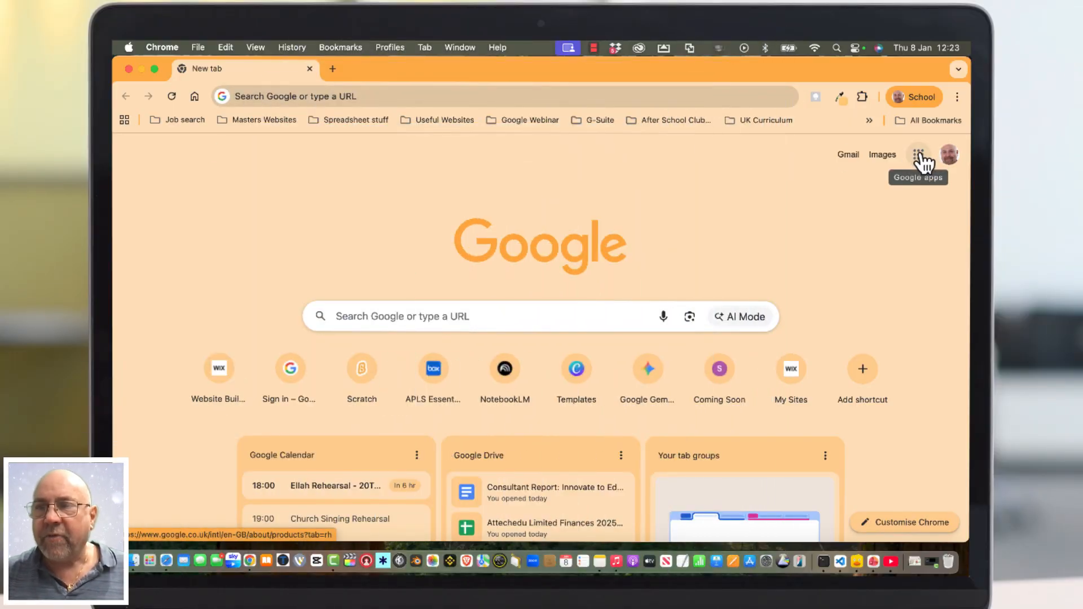
- Open the Gemini tools in Google Classroom and start the Create an audio lesson tool
left_click(921, 157)
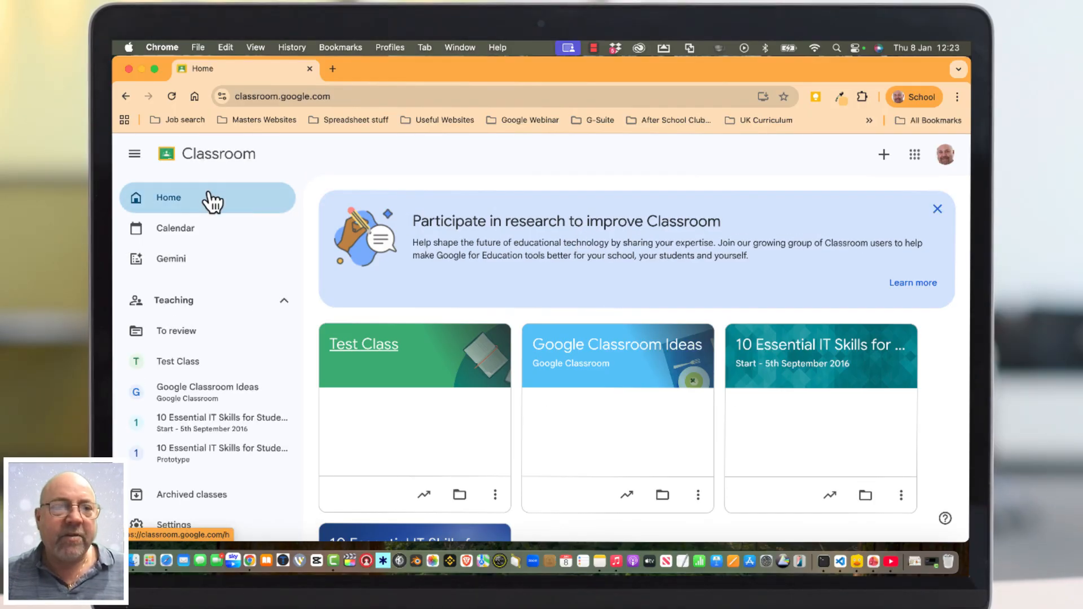
left_click(212, 270)
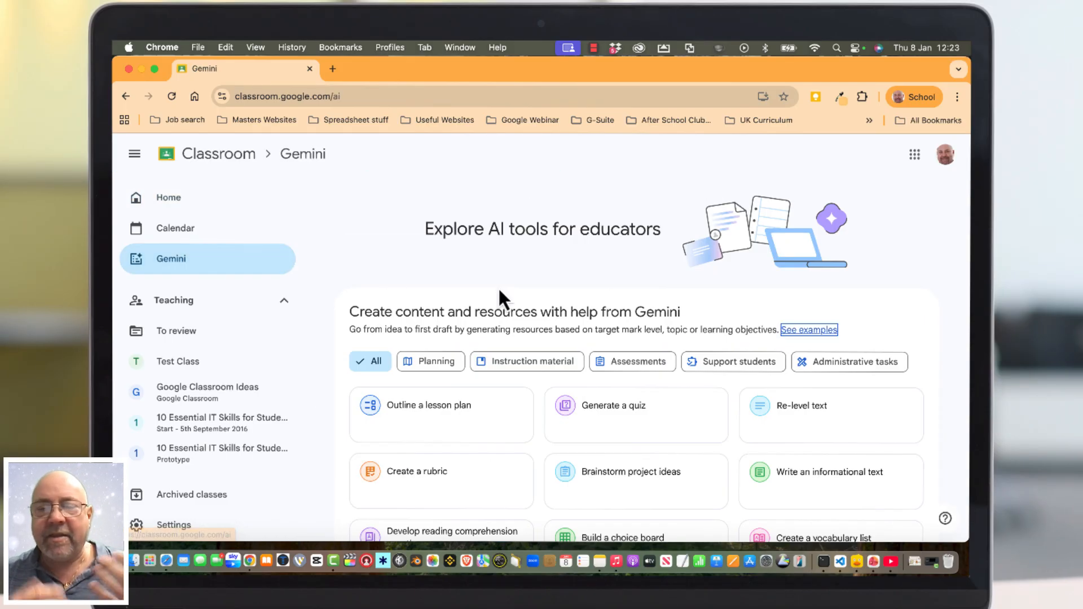
scroll(624, 309, "down", 5)
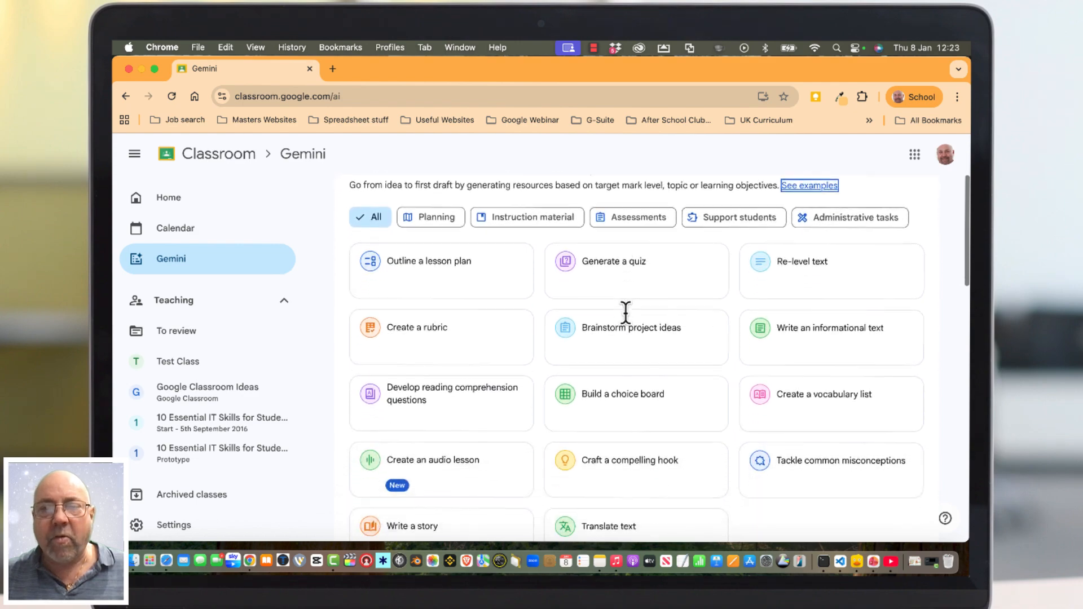
scroll(626, 323, "up", 2)
scroll(623, 321, "down", 3)
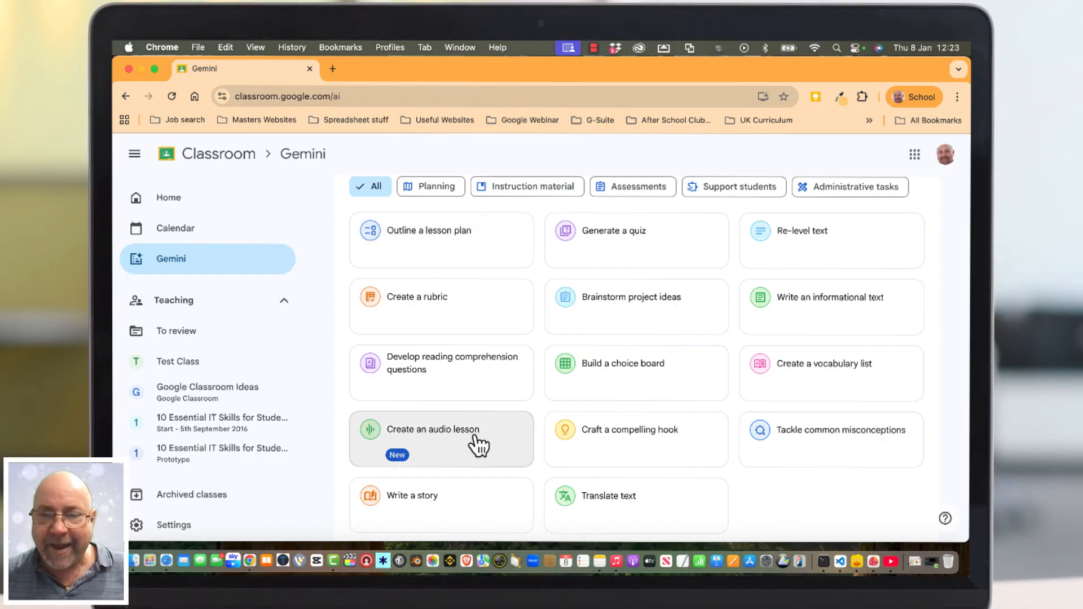
scroll(477, 442, "down", 1)
scroll(478, 432, "down", 2)
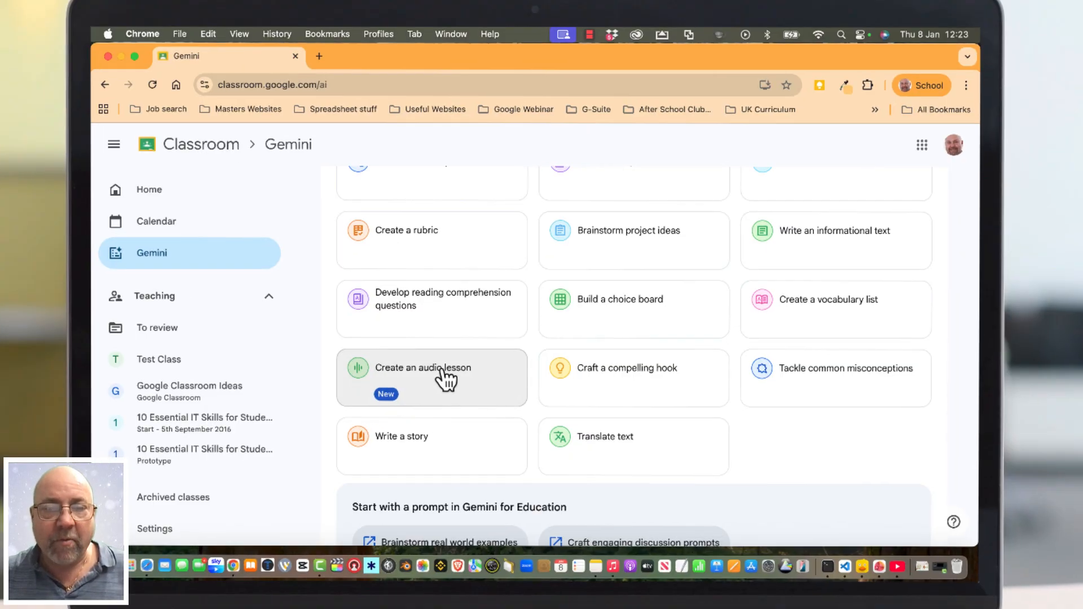
left_click(442, 377)
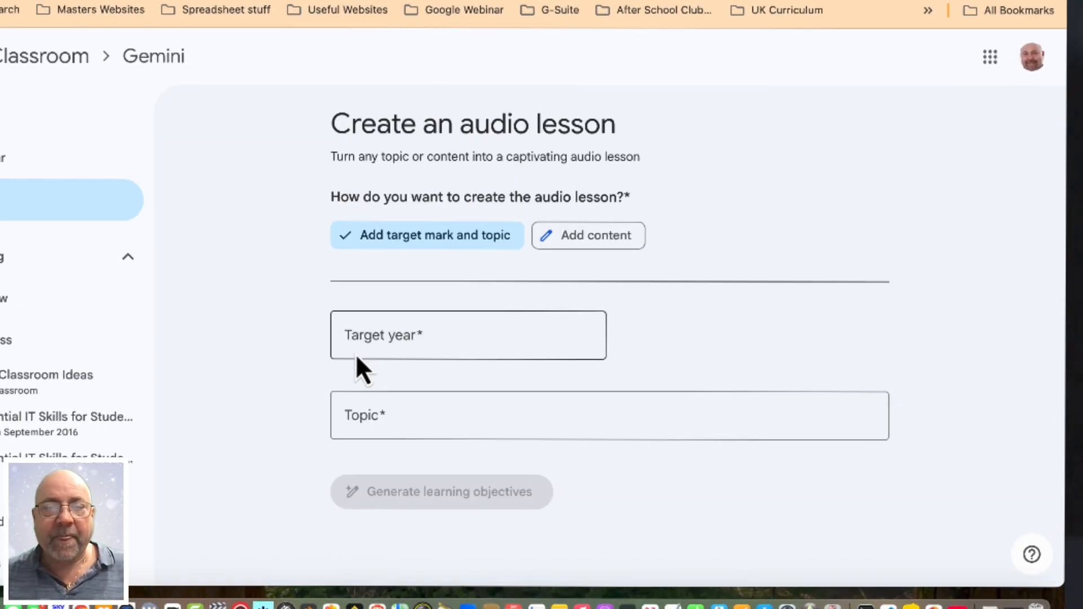
- Generate learning objectives for target year "Year 5" from the pasted topic prompt for a lesson plan on the history of the Solar System
left_click(442, 333)
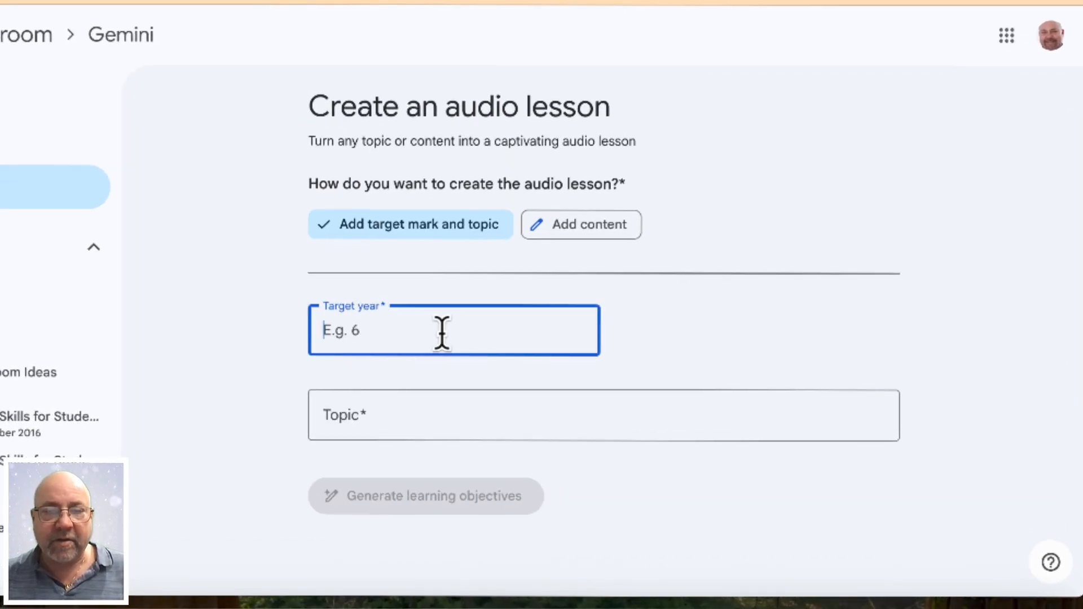
type("Year 5")
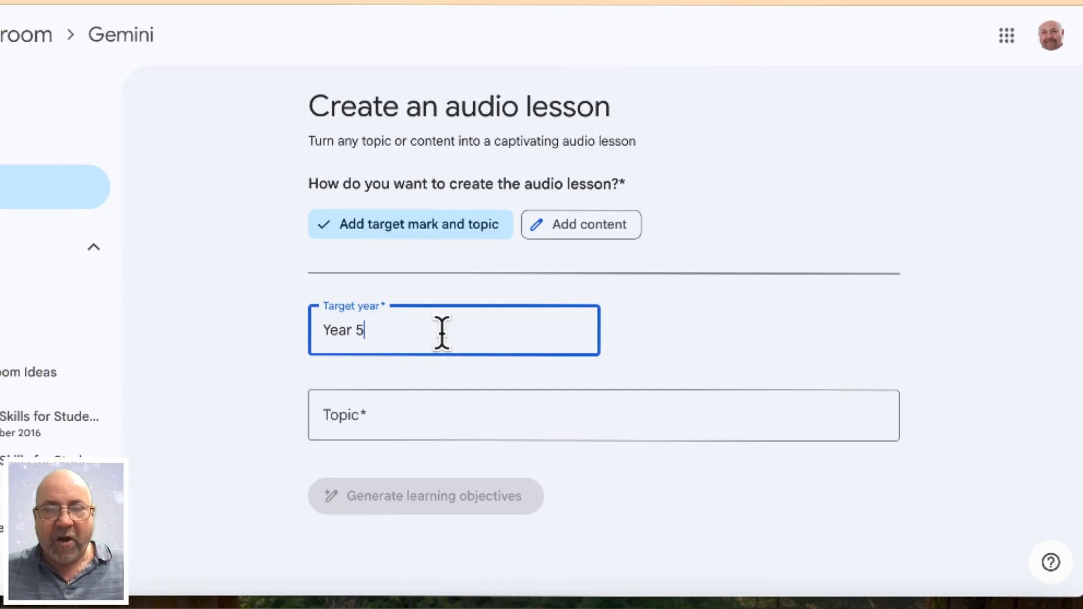
left_click(463, 416)
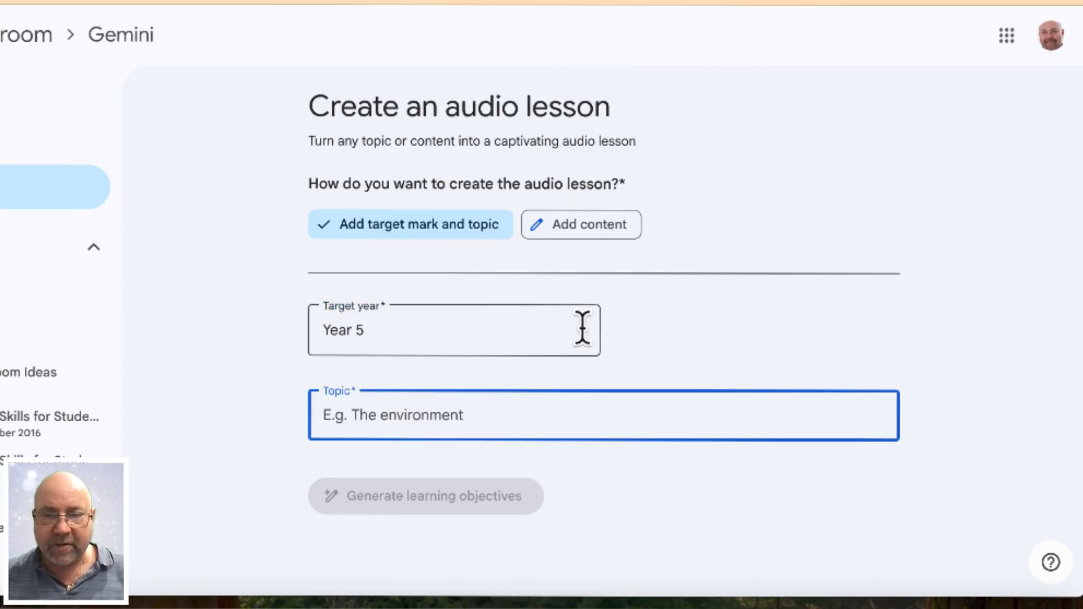
key("ctrl+v")
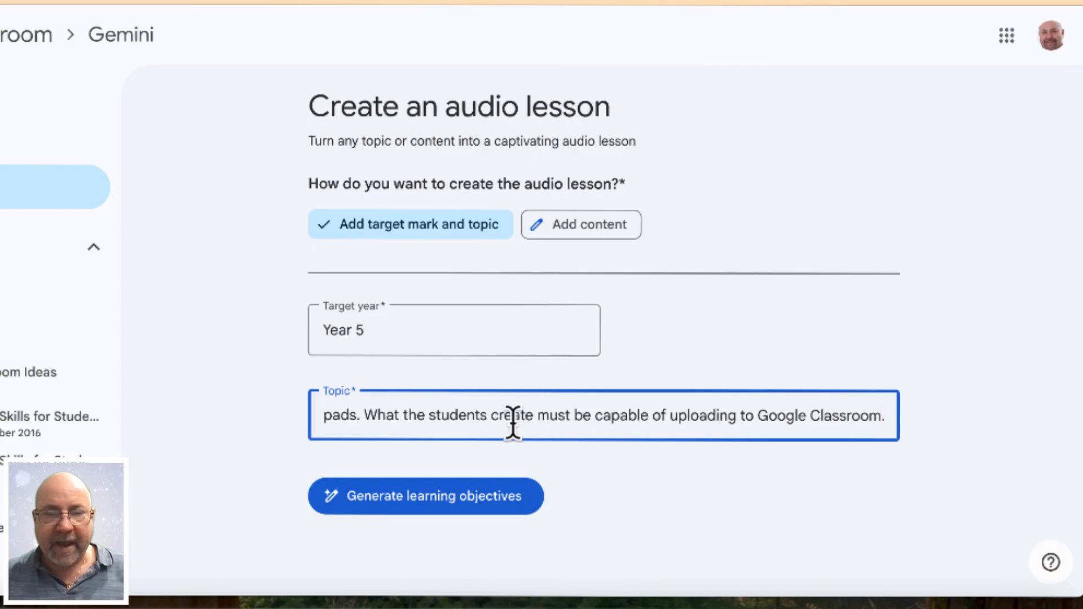
scroll(512, 423, "left", 10)
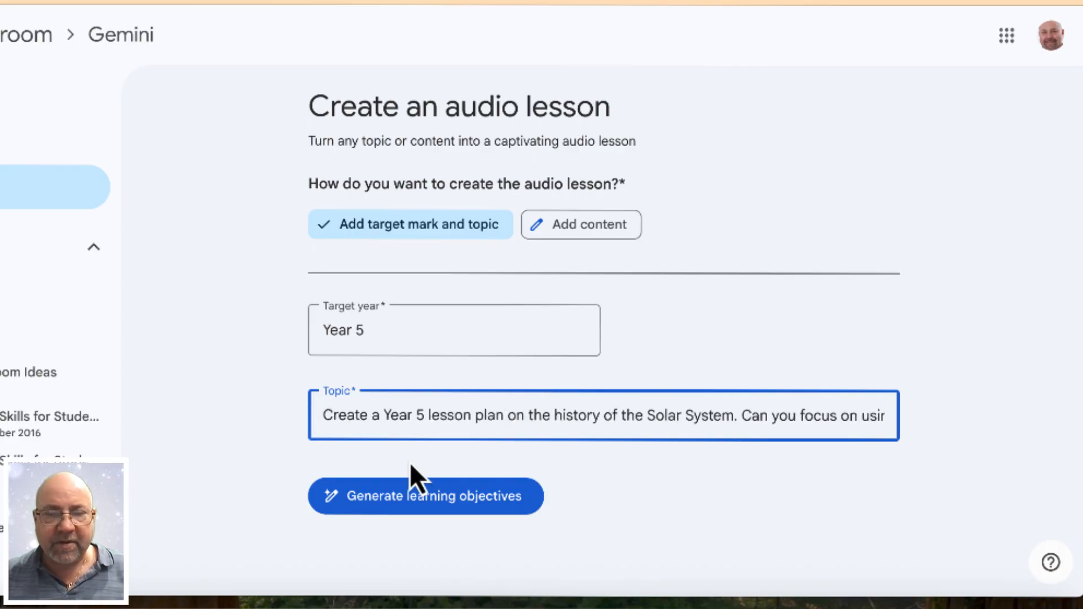
left_click(448, 506)
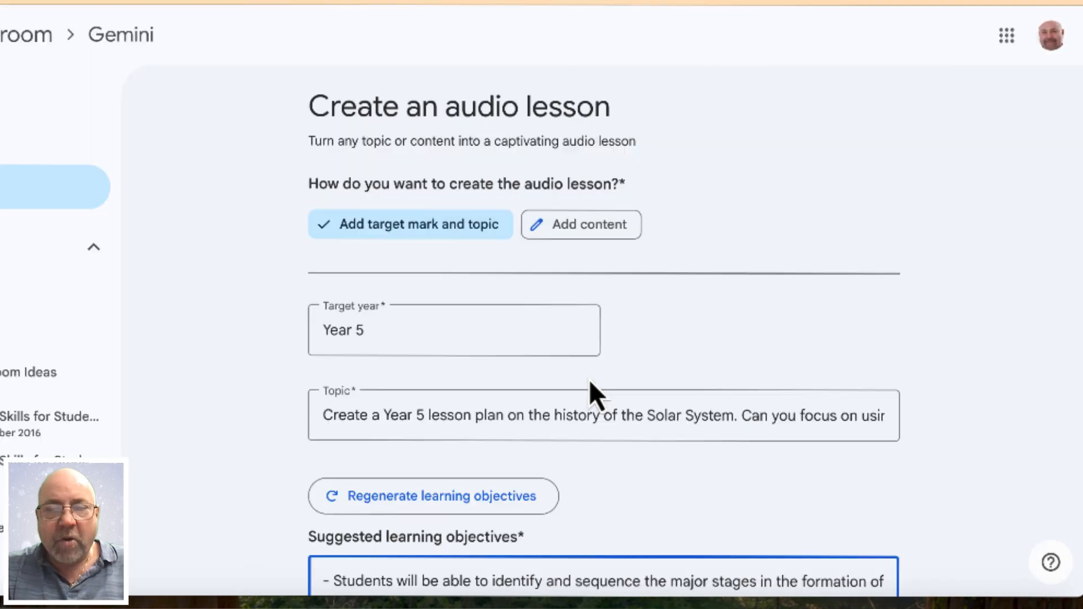
- Give the audio lesson's teacher host the red-bearded man avatar and preview Voice 1
scroll(589, 380, "down", 7)
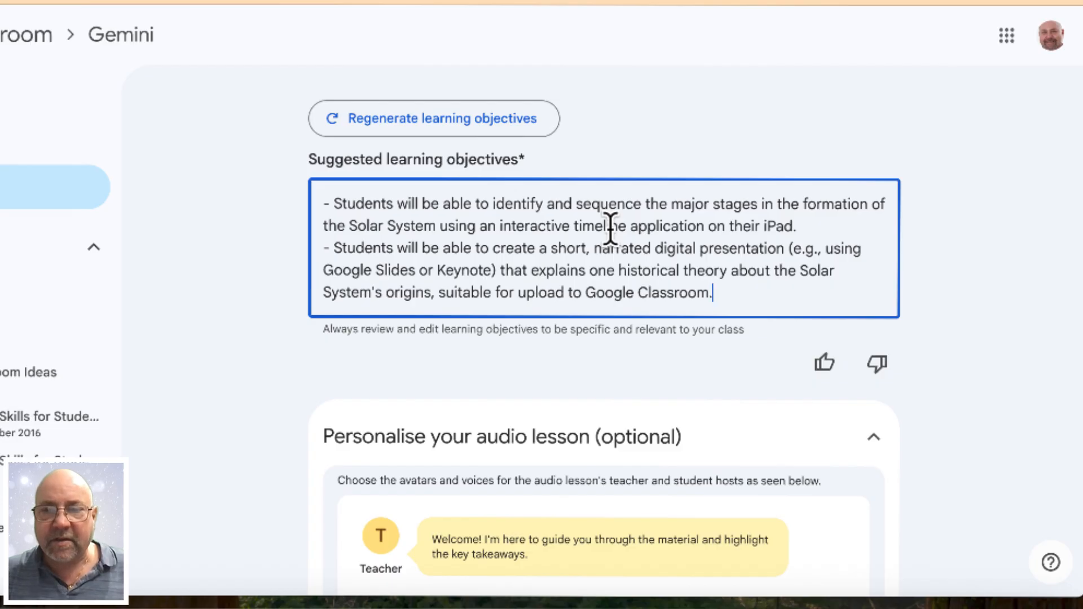
scroll(609, 222, "down", 1)
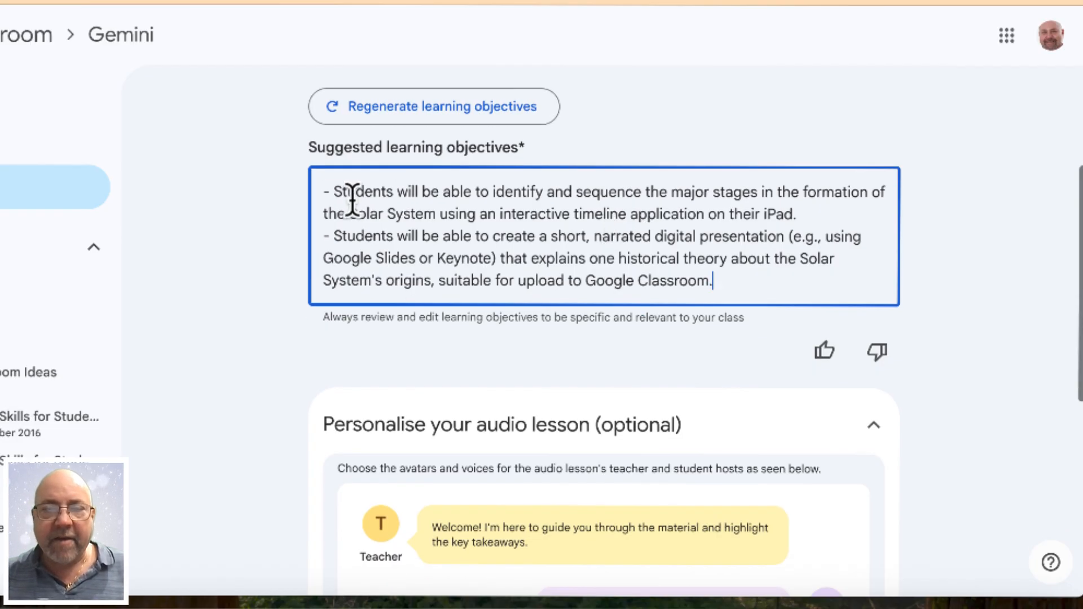
scroll(664, 248, "down", 4)
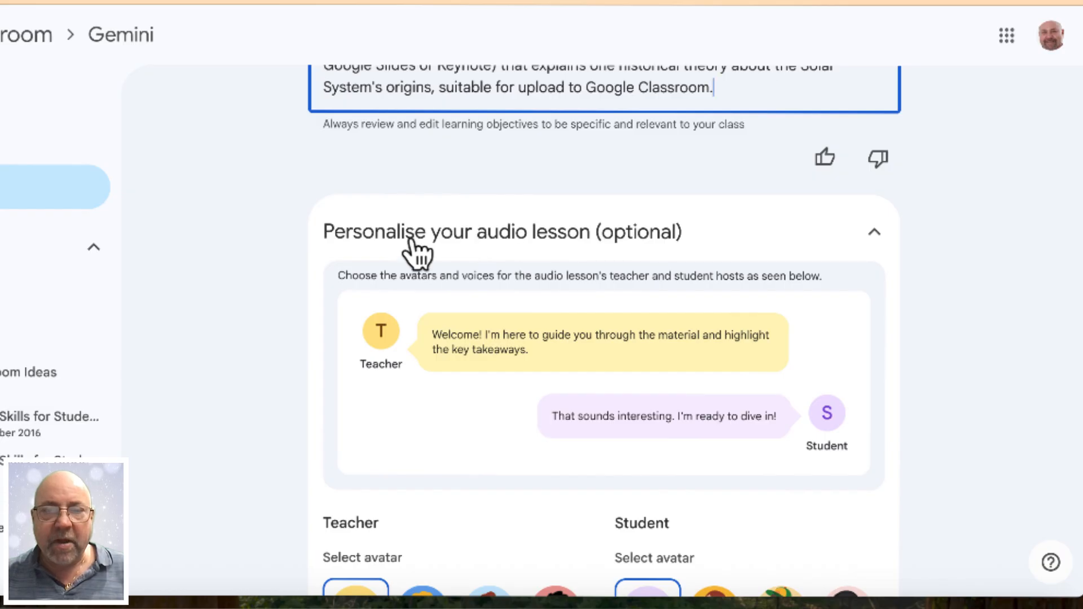
scroll(643, 270, "down", 1)
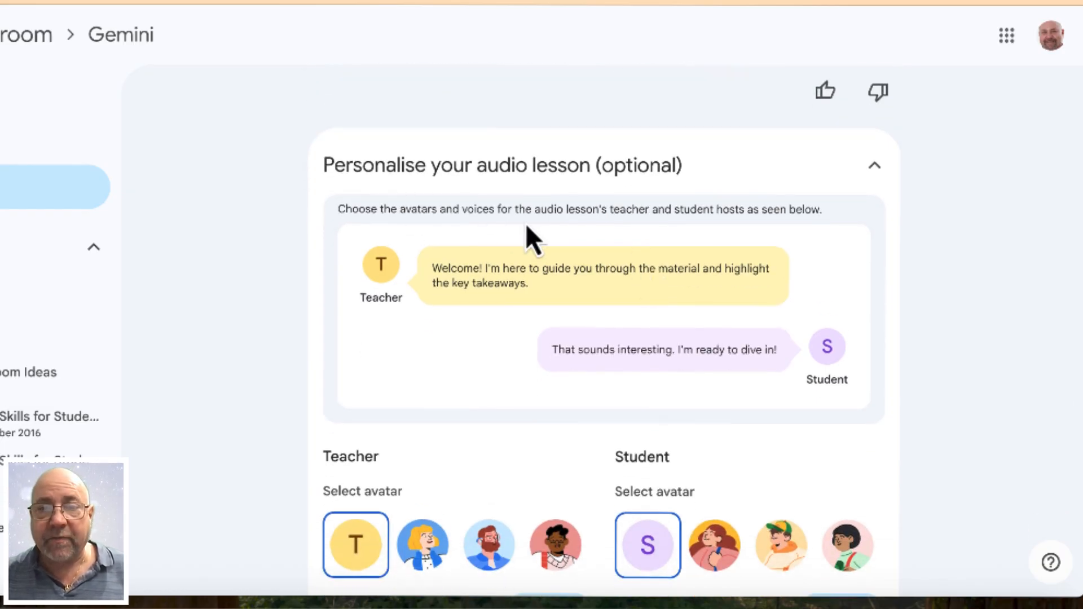
scroll(648, 243, "down", 3)
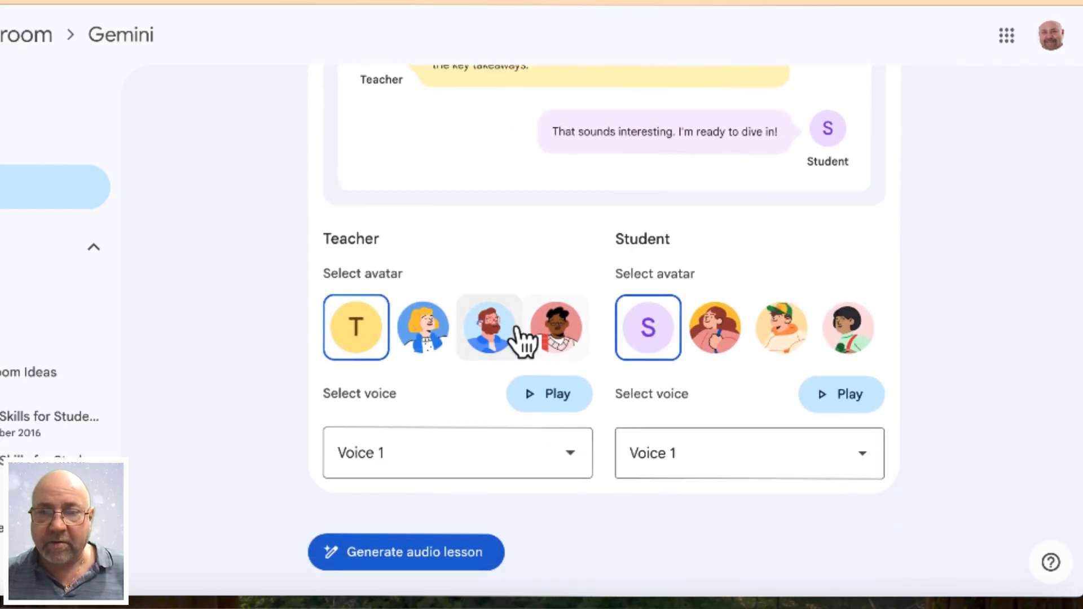
left_click(495, 336)
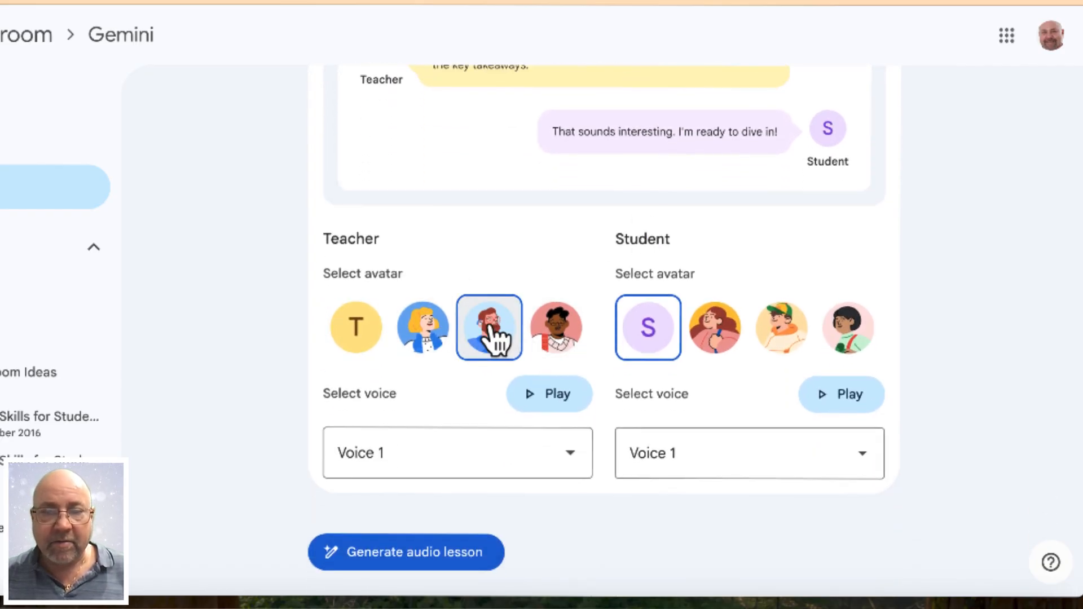
left_click(551, 394)
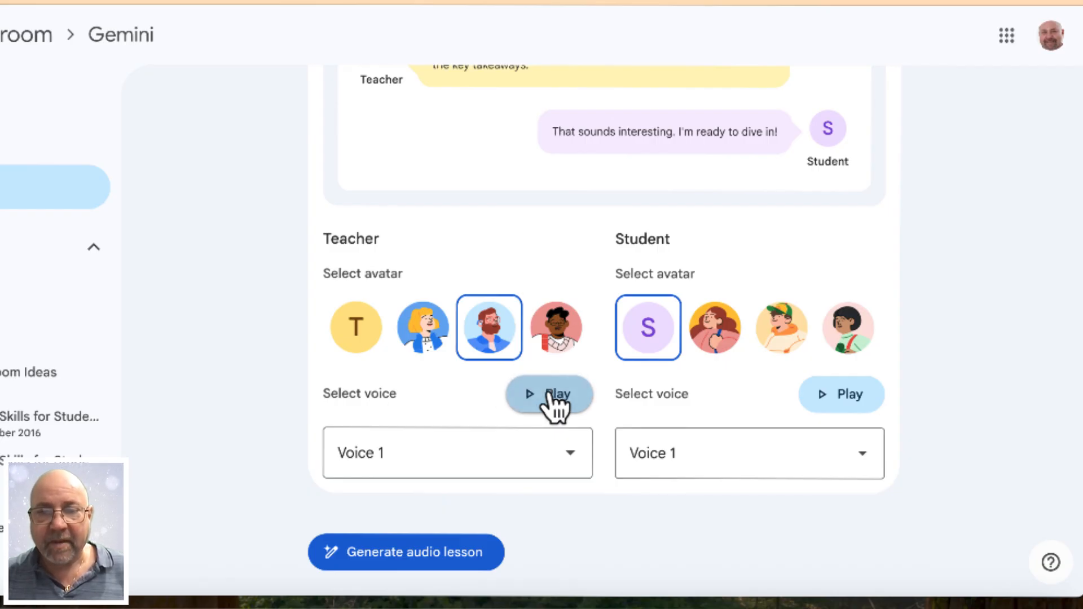
- Try Voice 2 for the teacher with a preview, and set the teacher's voice back to Voice 1
left_click(571, 454)
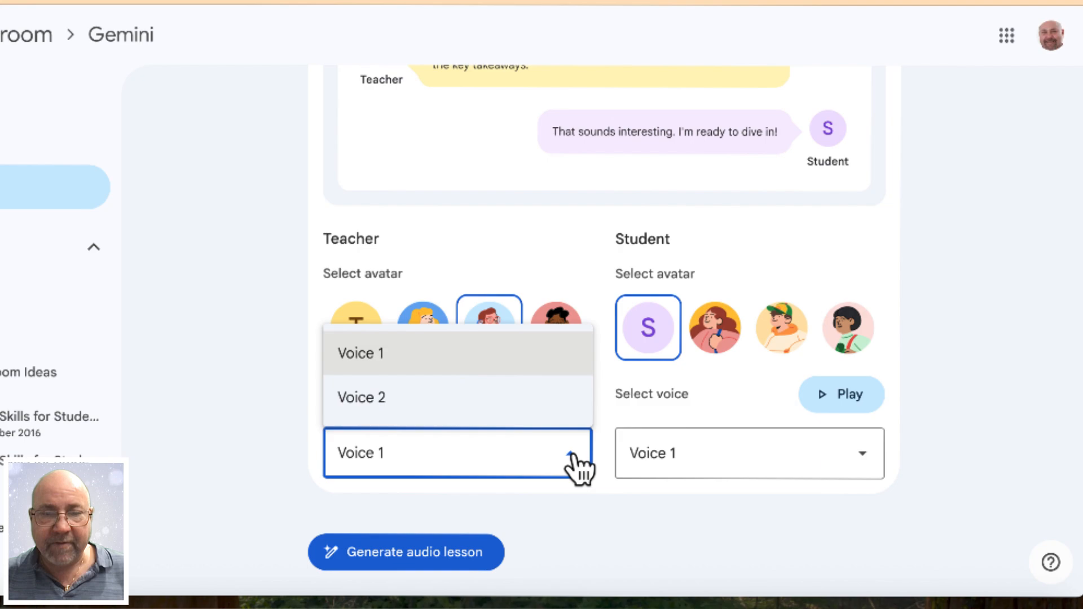
left_click(460, 398)
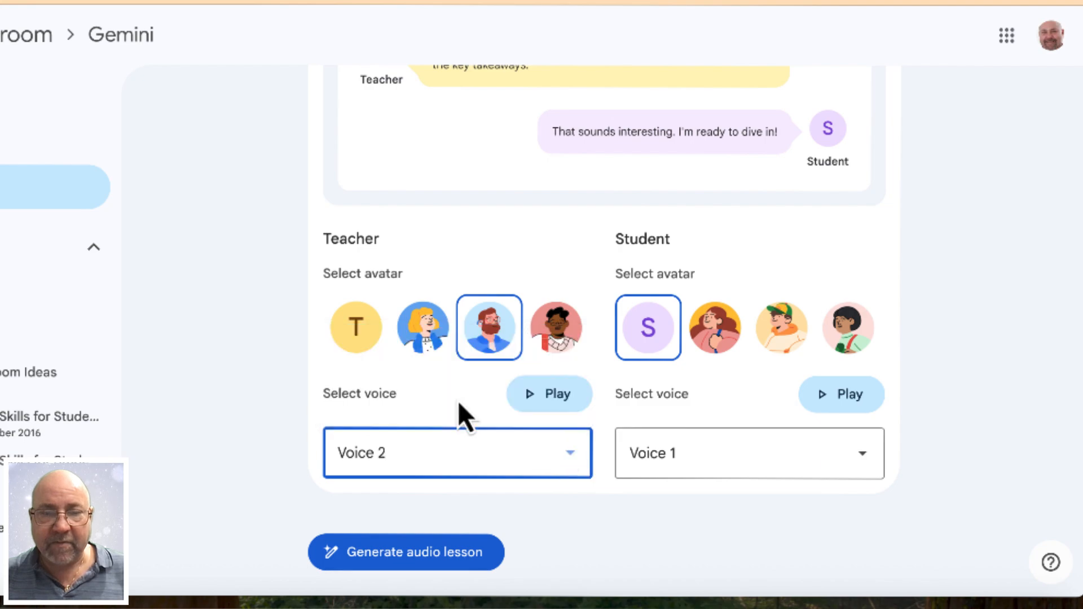
left_click(556, 397)
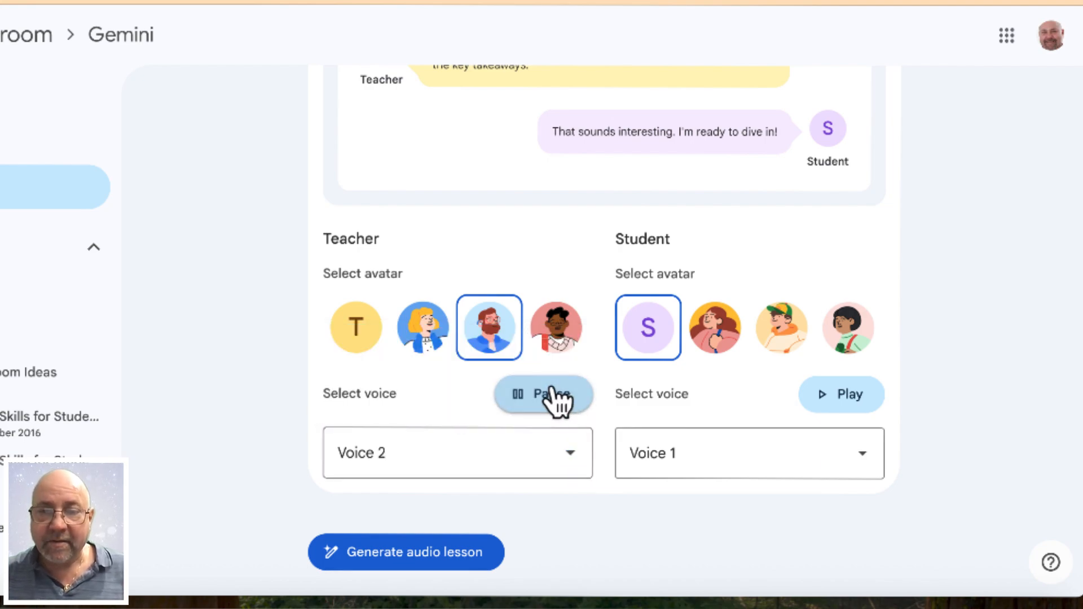
left_click(569, 470)
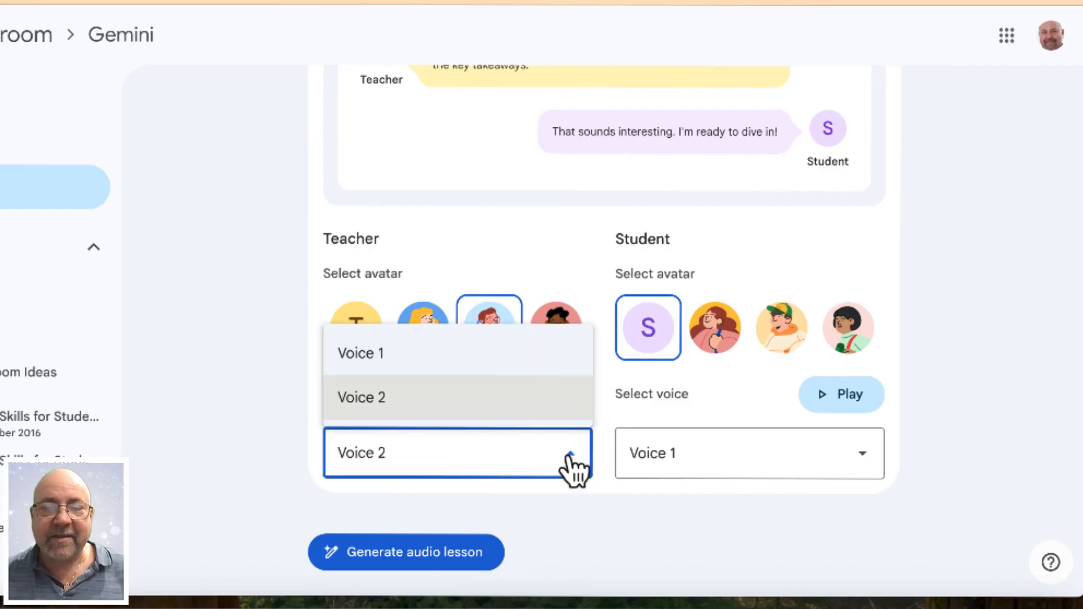
left_click(455, 361)
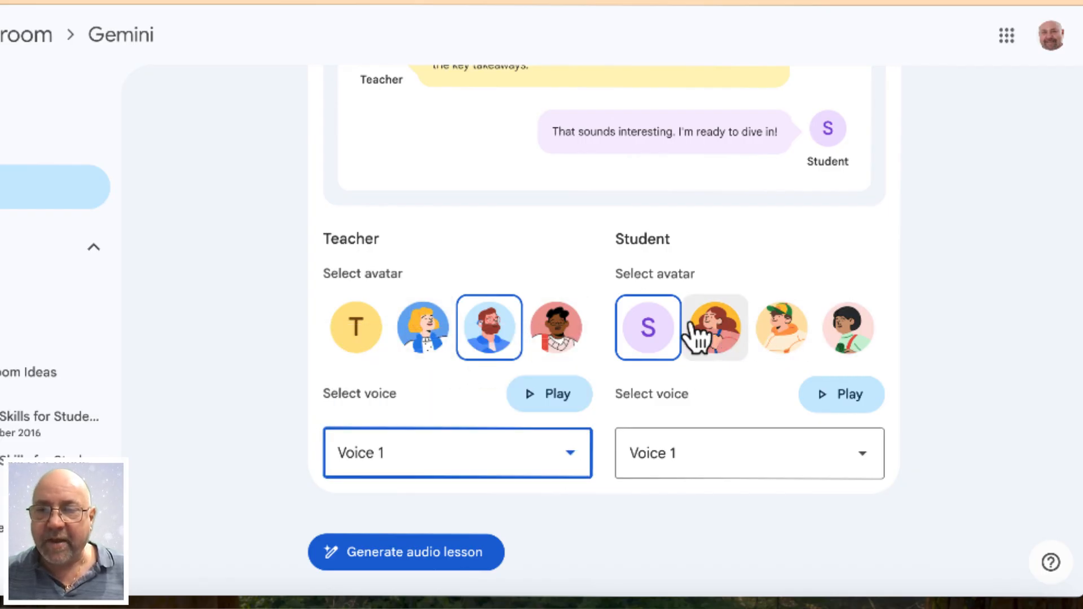
- Give the student host the avatar with short black hair and green clothing, and preview Voice 1
left_click(852, 338)
left_click(843, 398)
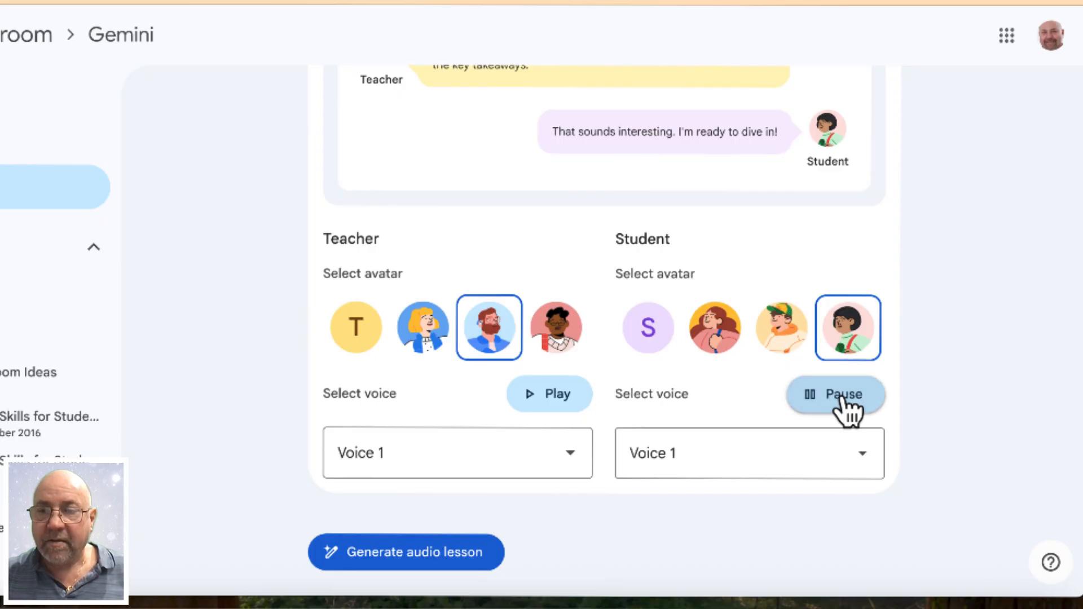
left_click(844, 399)
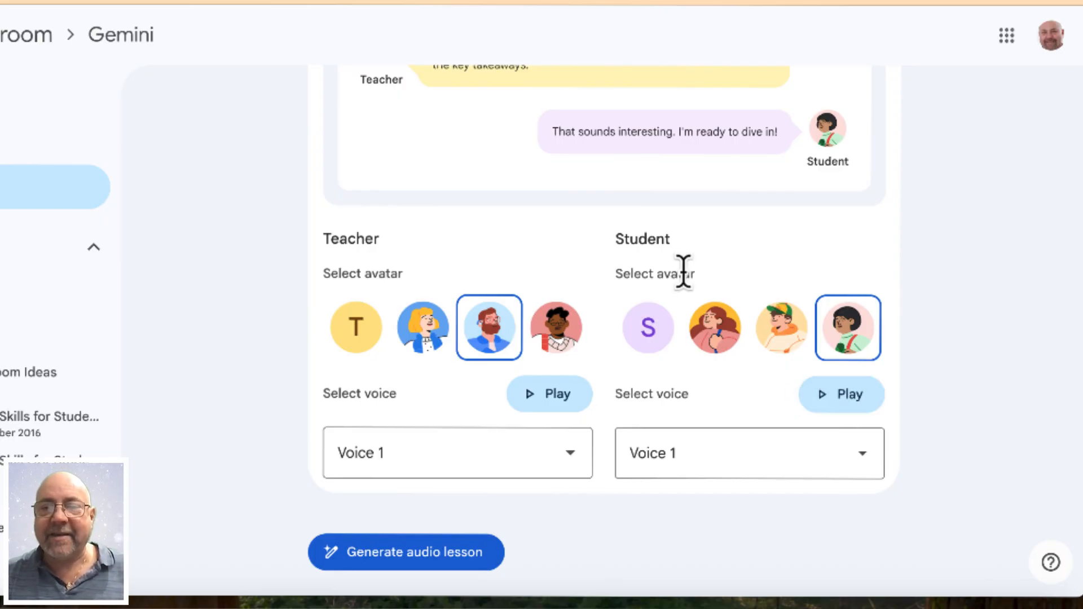
scroll(684, 271, "up", 2)
scroll(684, 270, "down", 2)
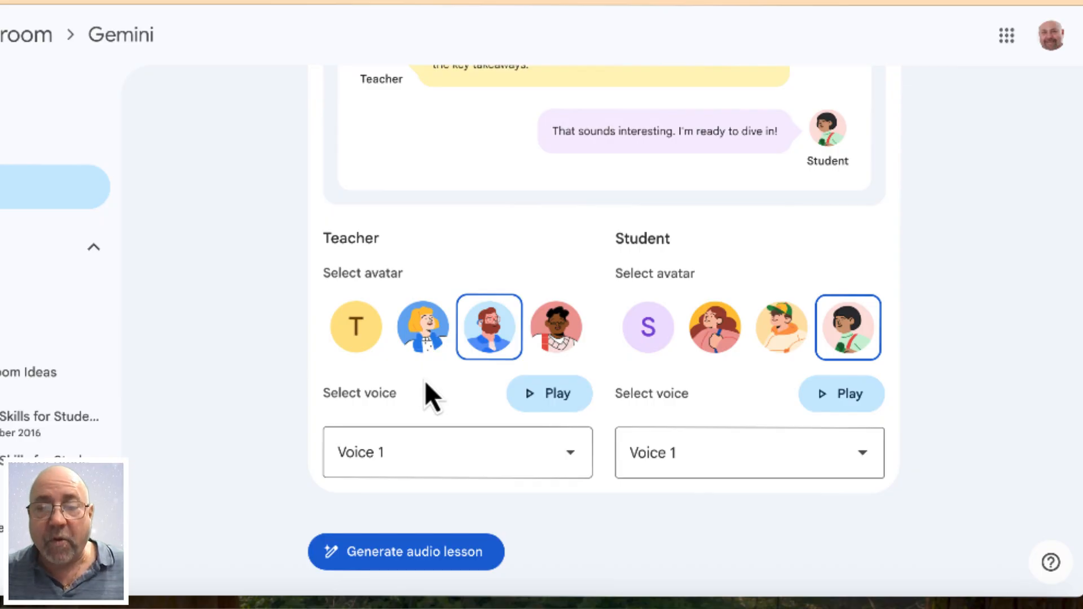
- Generate the audio lesson and look through the transcript of the teacher and student conversation
left_click(413, 562)
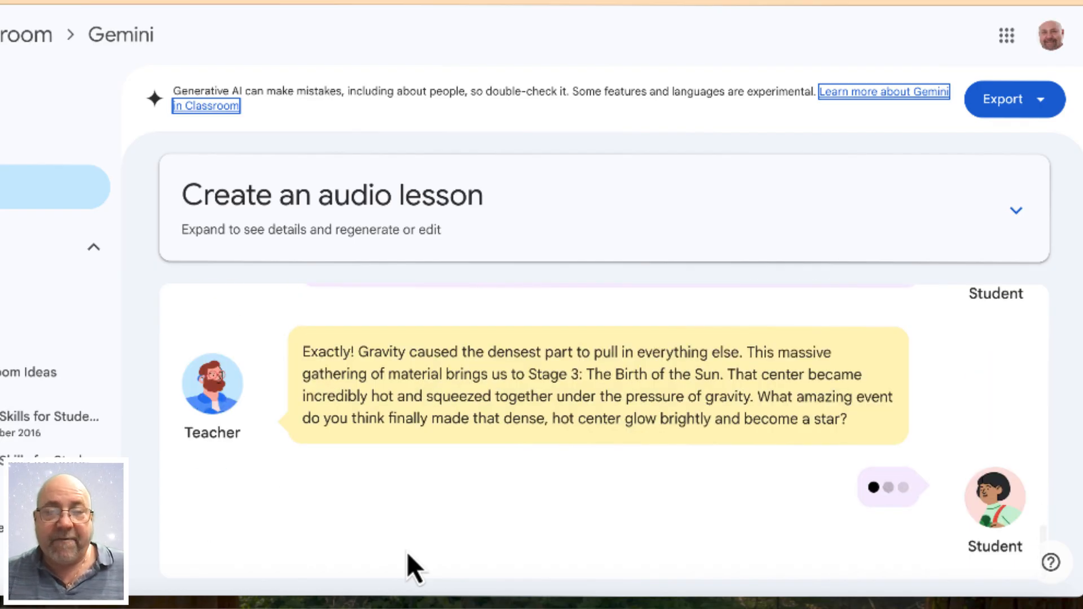
scroll(636, 460, "down", 5)
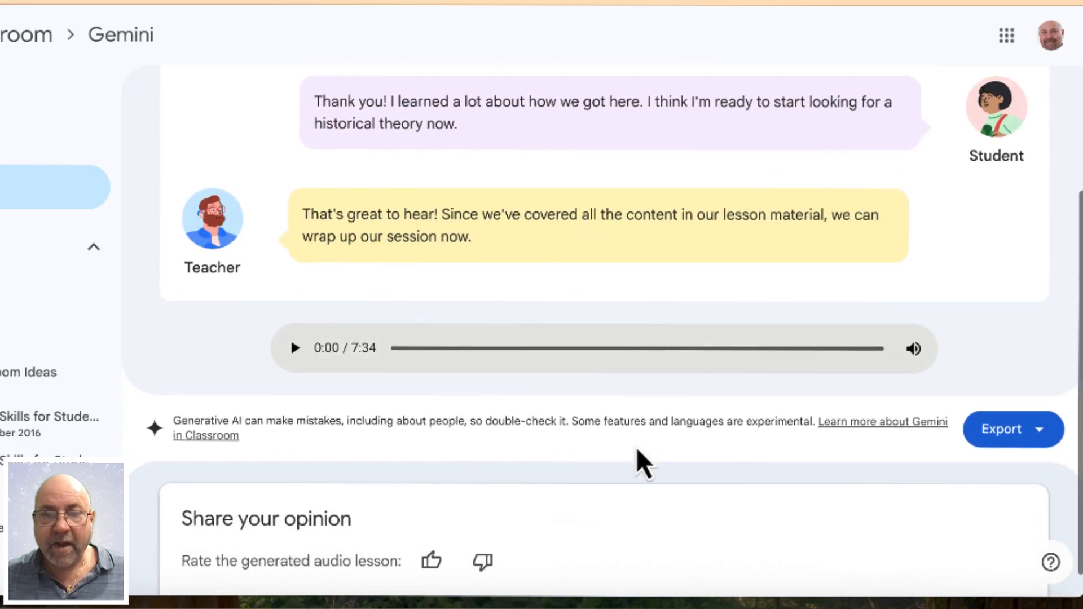
scroll(583, 344, "up", 2)
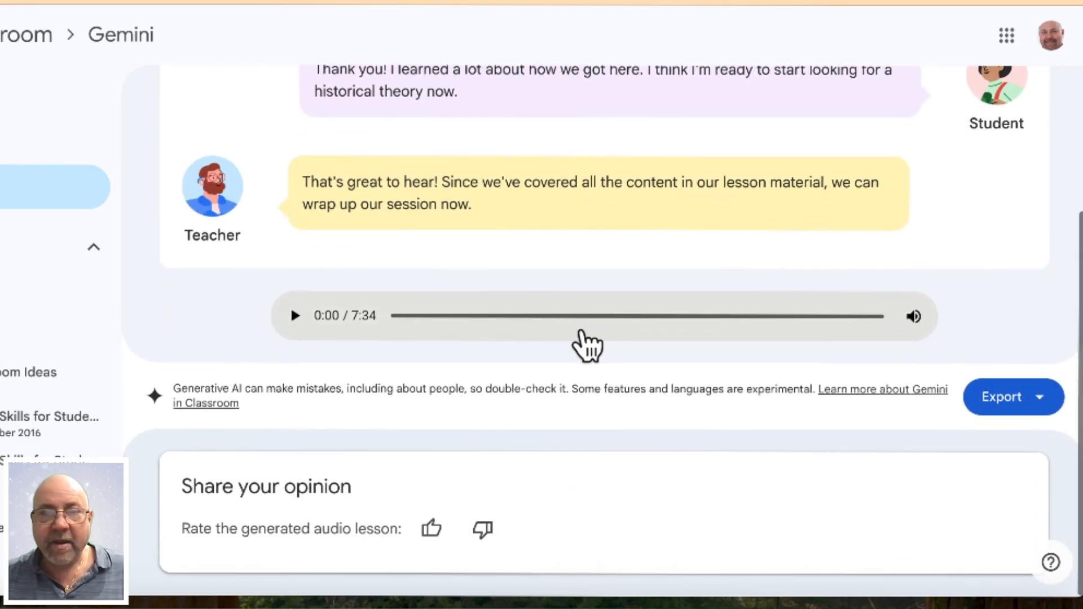
scroll(584, 341, "up", 6)
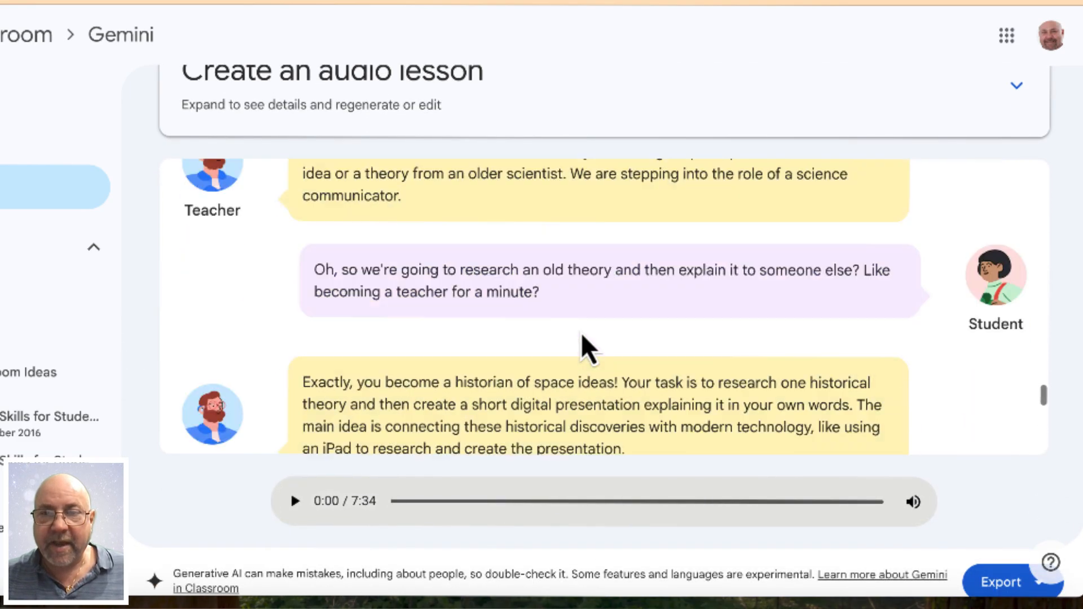
scroll(581, 334, "up", 5)
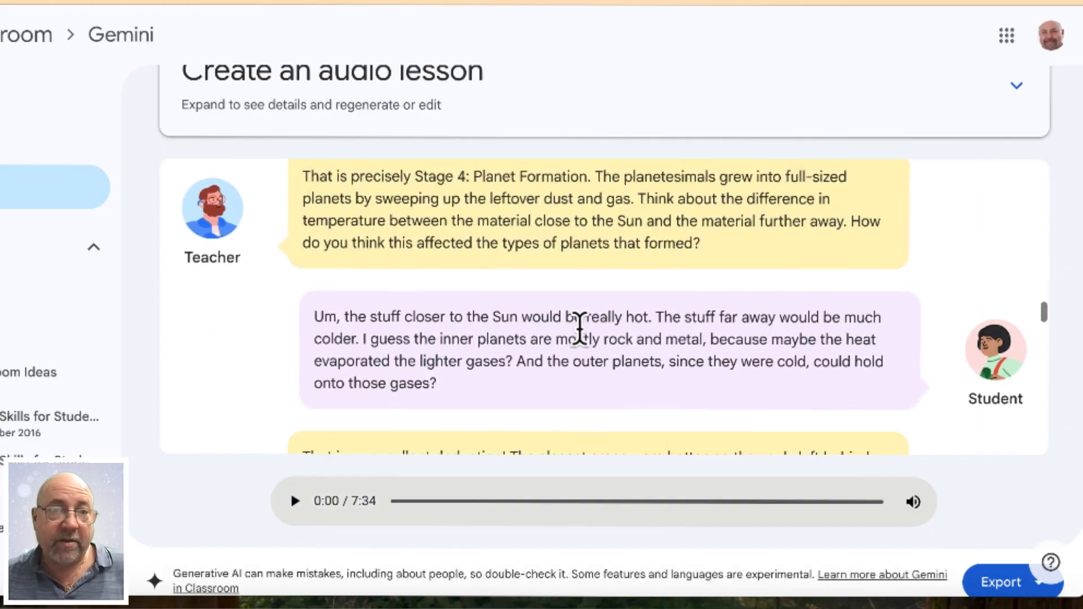
- Listen to about the first 20 seconds of the generated audio lesson and pause playback
scroll(580, 330, "down", 10)
scroll(580, 333, "down", 10)
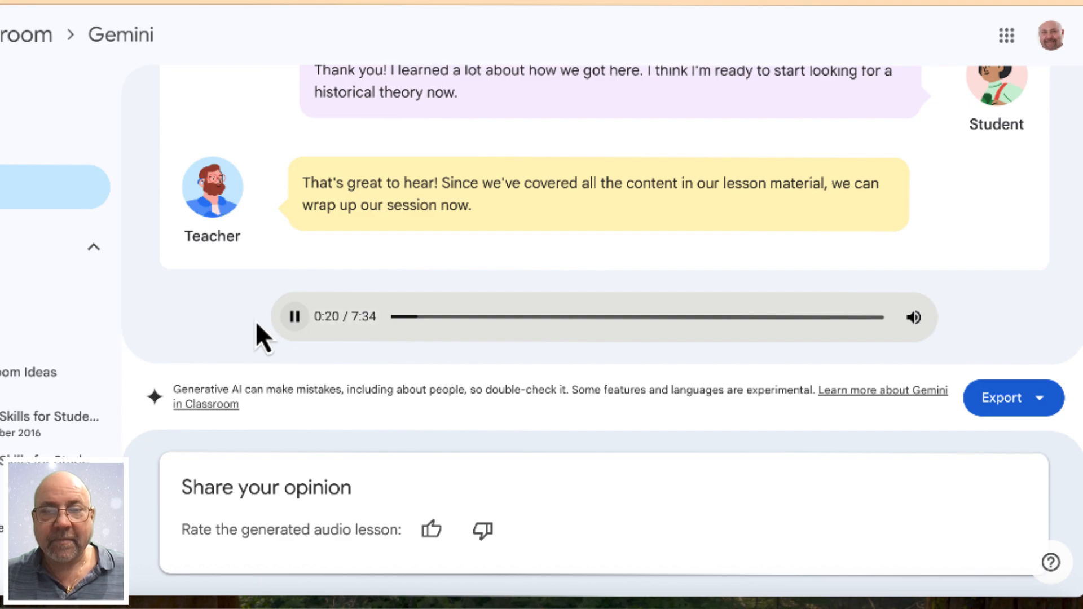
left_click(295, 317)
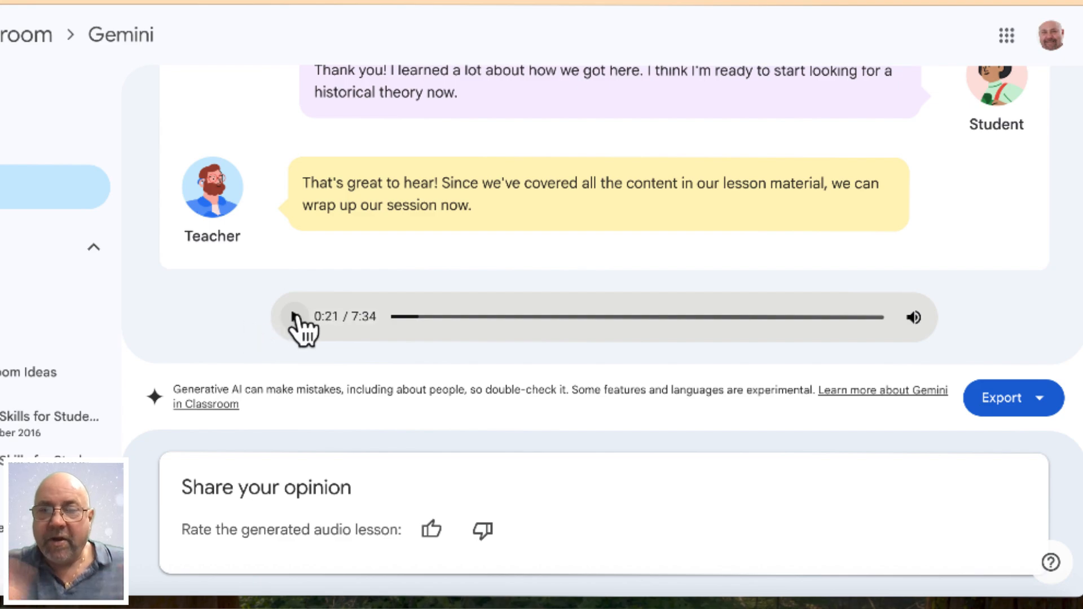
- Export the generated audio lesson to Google Slides
left_click(1043, 399)
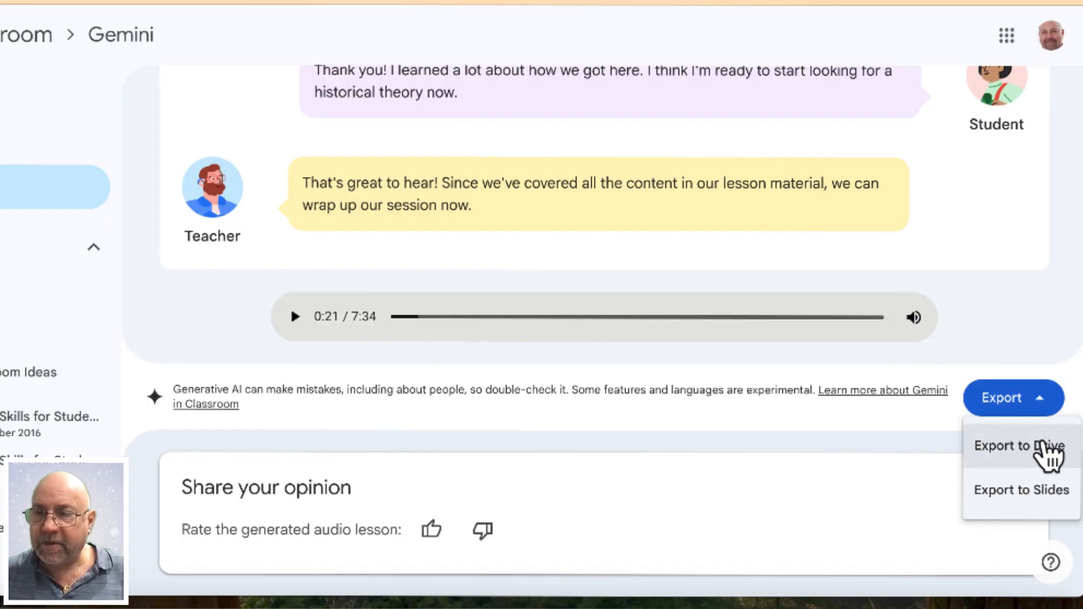
left_click(1022, 490)
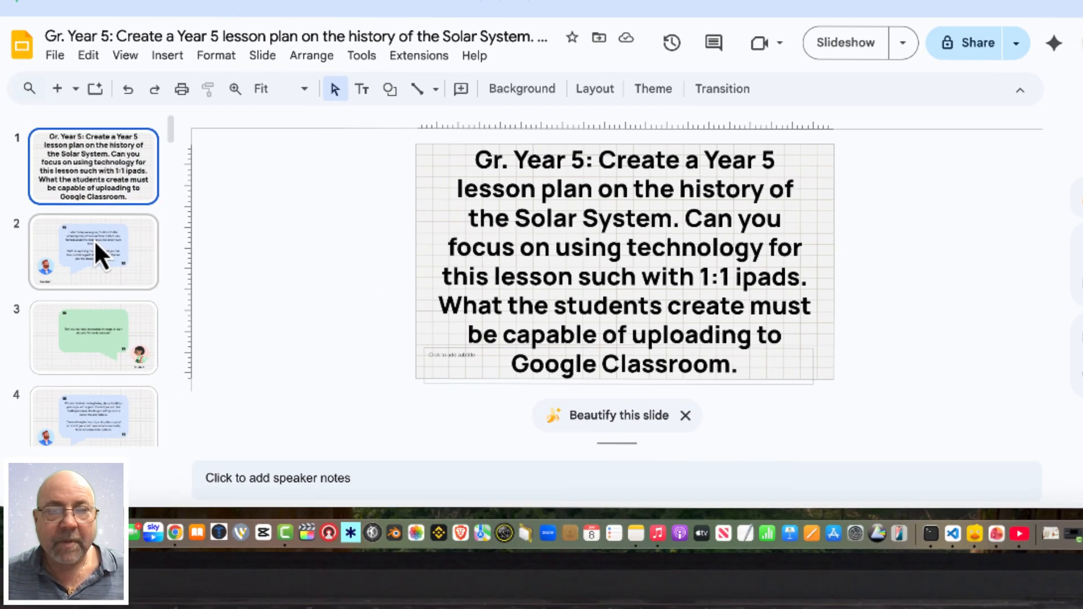
- Look through slides 2 to 10 of the exported audio lesson deck, and briefly present it as a full-screen slideshow
left_click(106, 235)
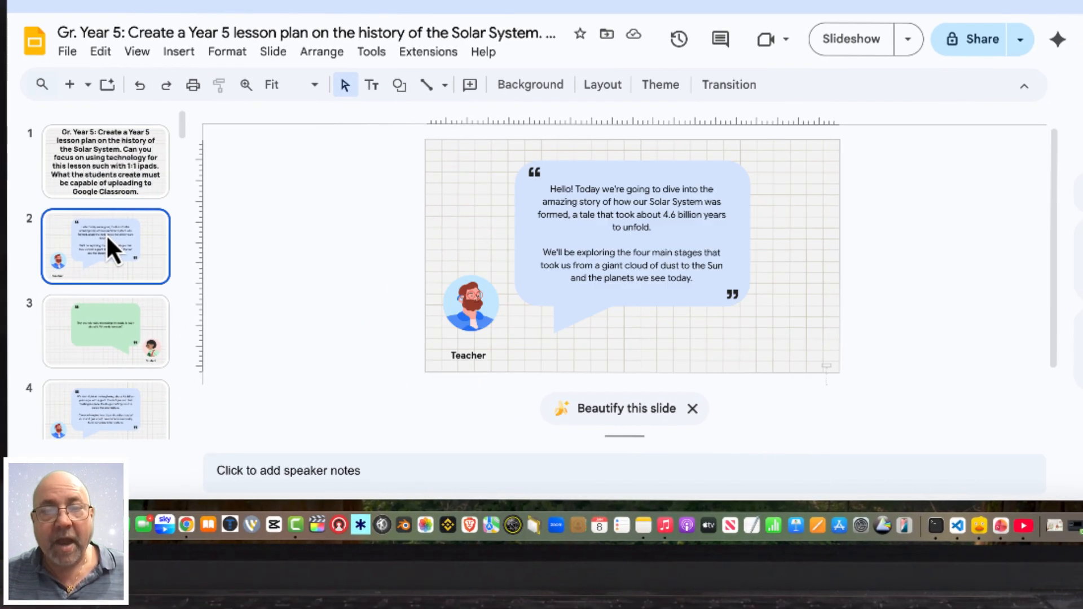
key("Down")
key("Down")
key("Down")
key("Down")
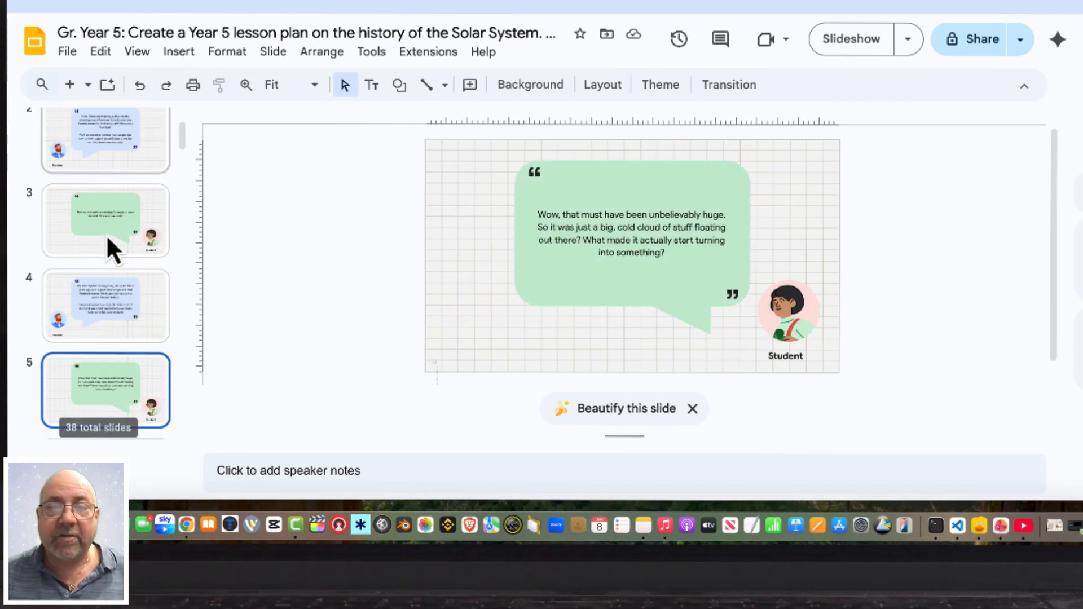
key("Down")
key("Down")
key("Down")
key("Down")
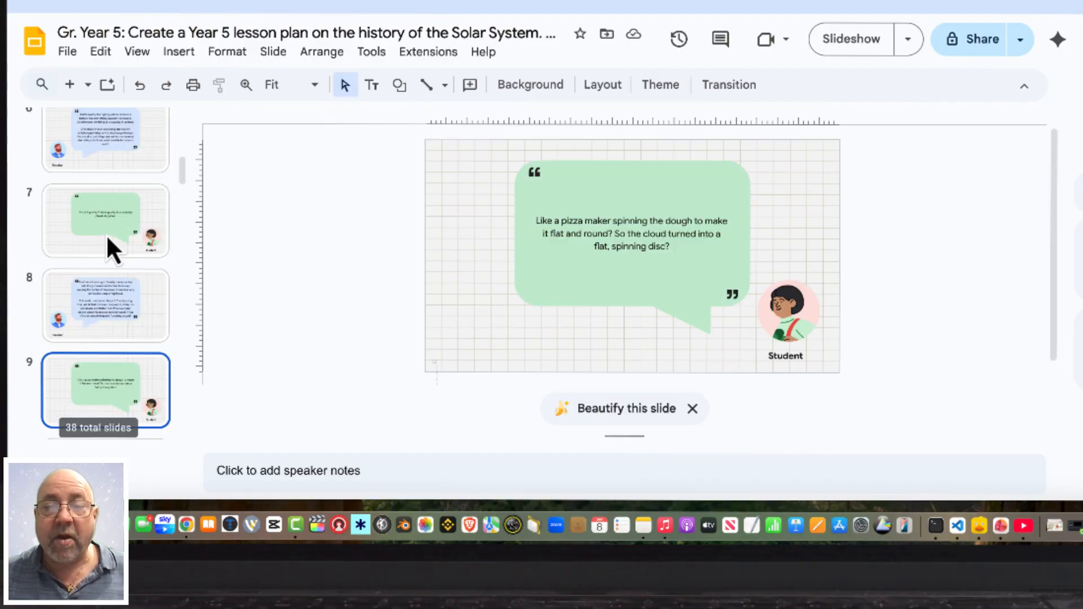
left_click(858, 38)
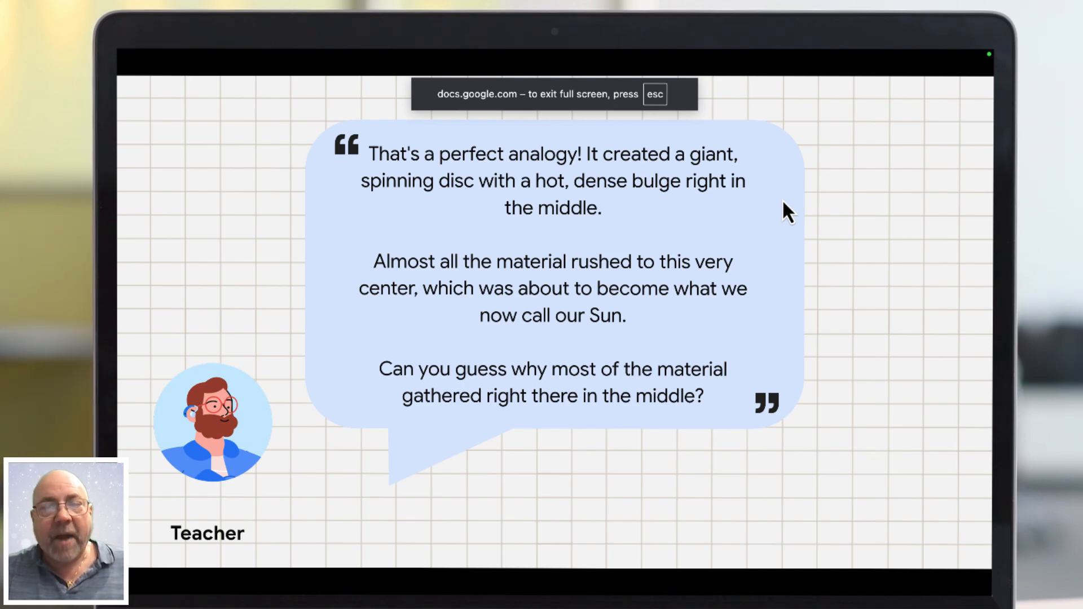
key("Escape")
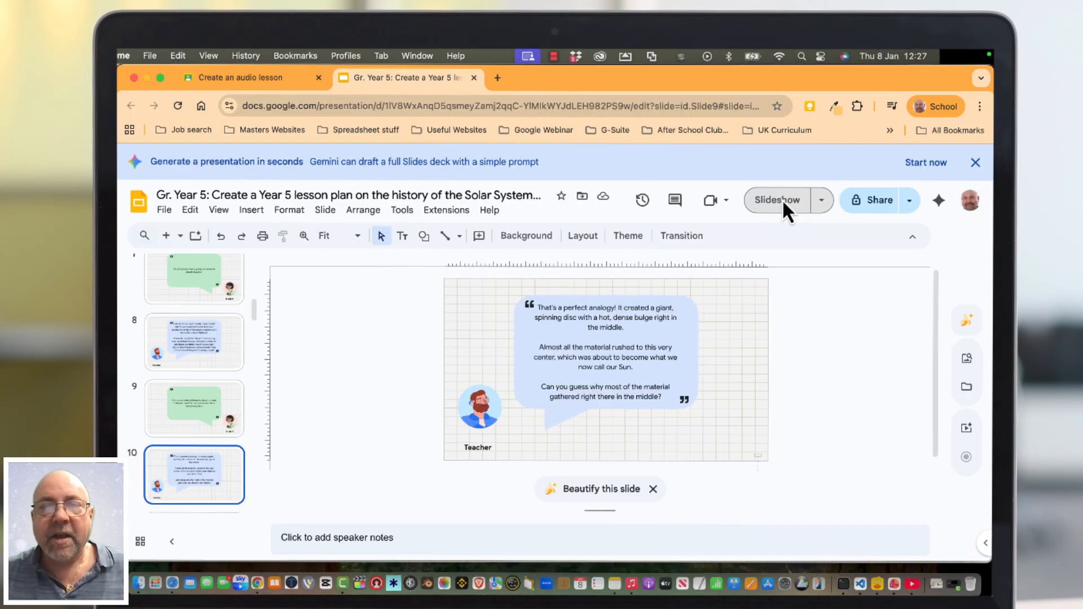
- Return to the audio lesson in Google Classroom and export it to Drive
left_click(282, 78)
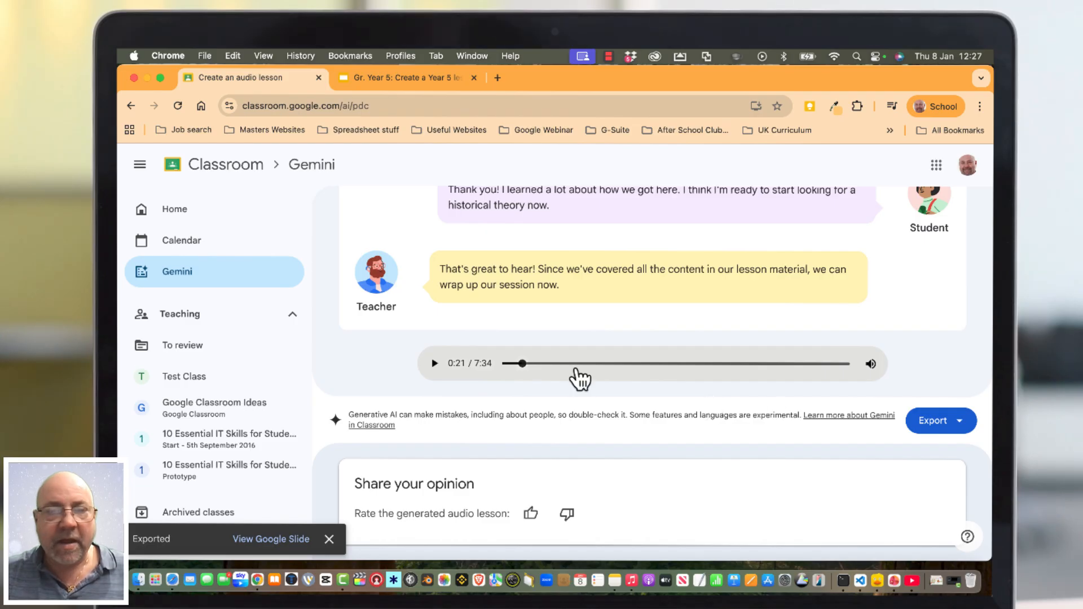
scroll(698, 391, "up", 4)
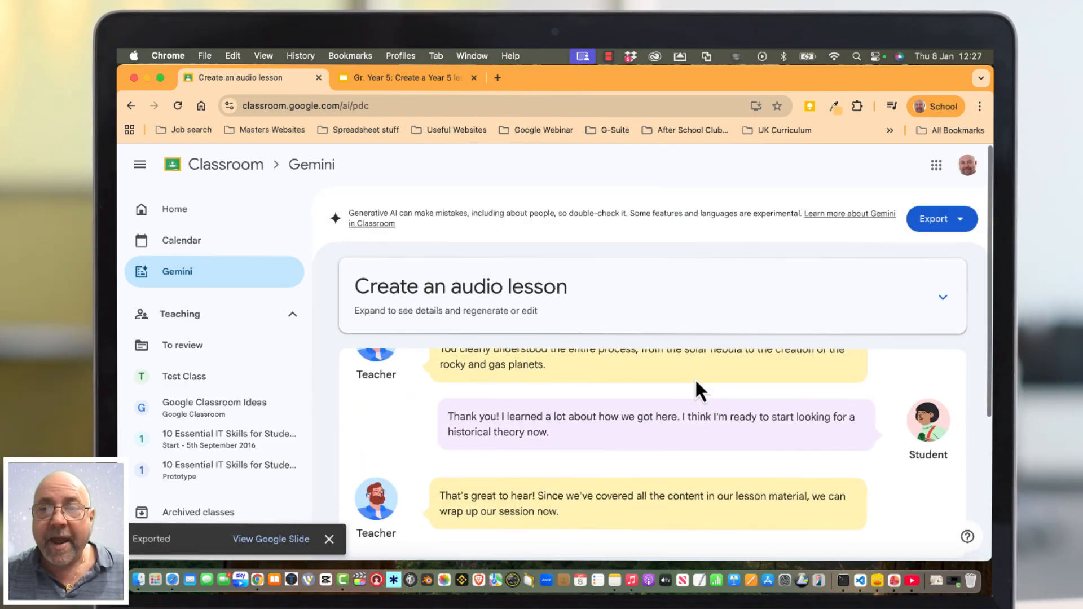
scroll(698, 391, "up", 3)
left_click(962, 212)
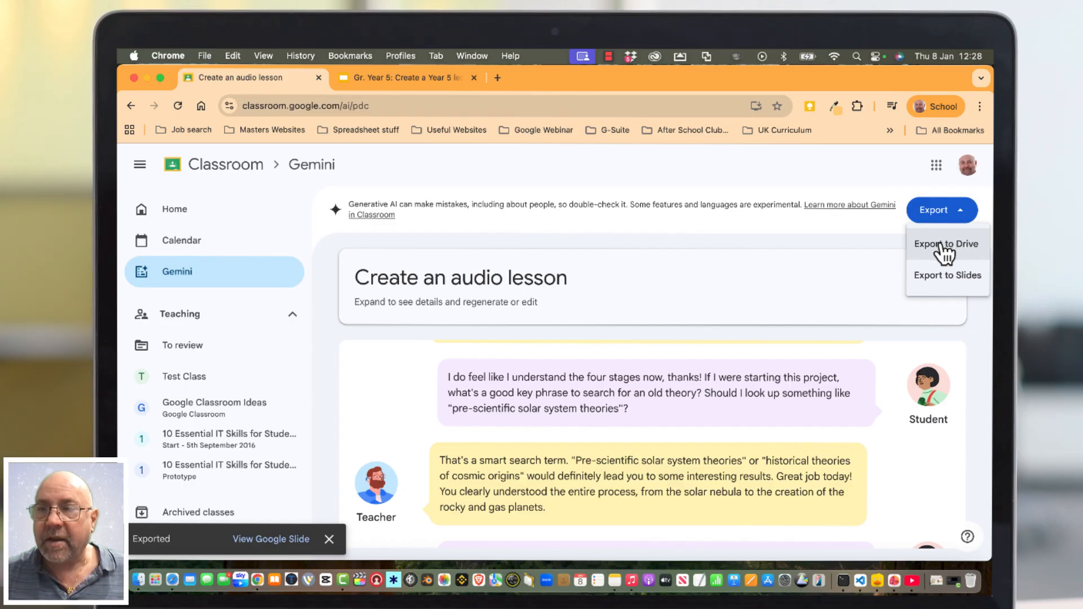
left_click(957, 248)
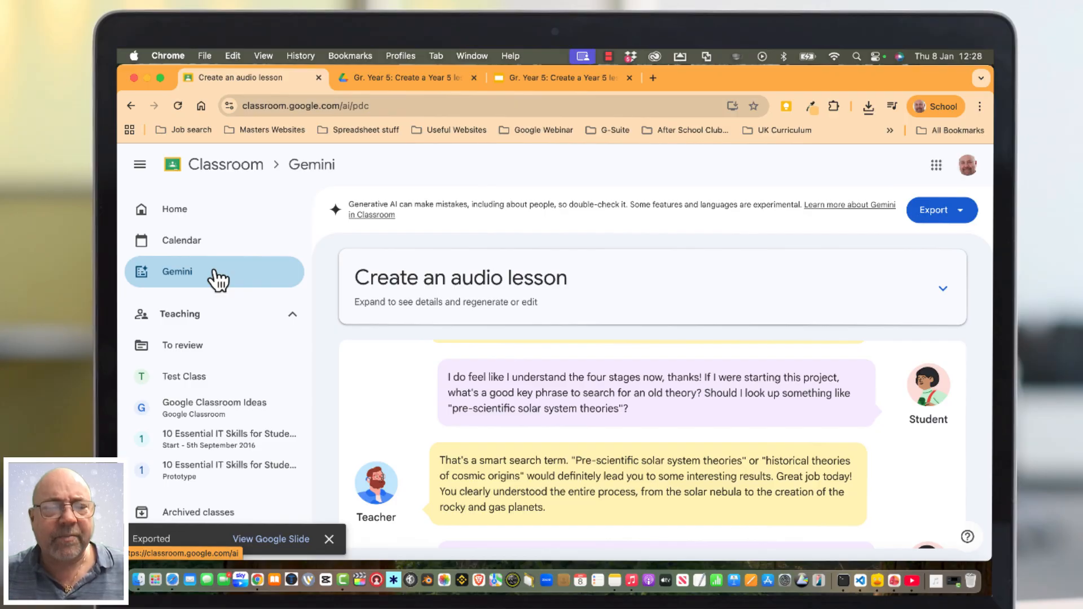
- Start an Outline a lesson plan task in Gemini with target year "Year 5" and the General template
left_click(218, 279)
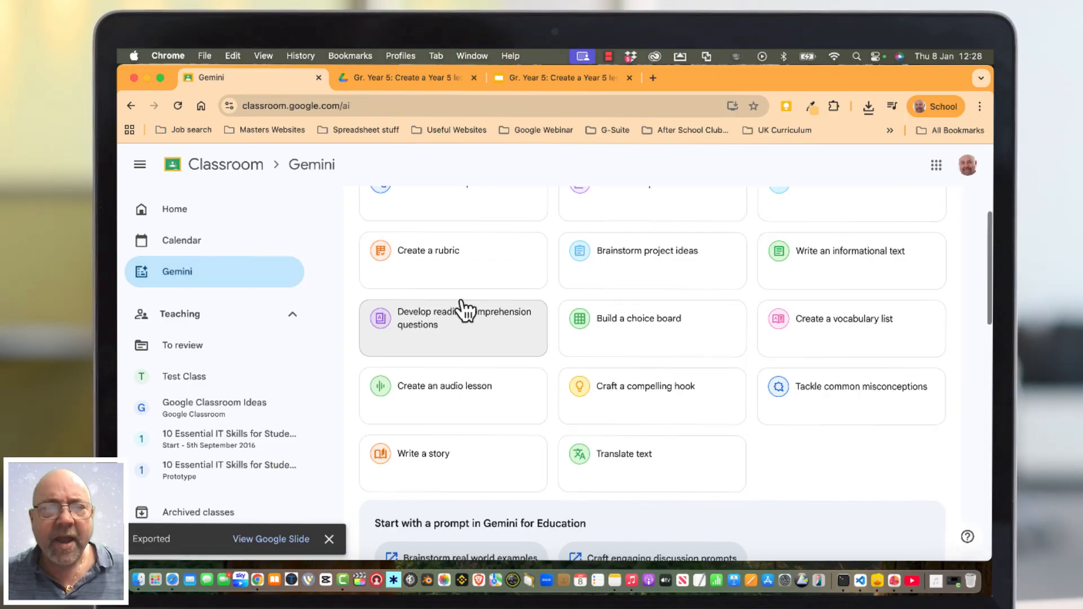
scroll(466, 311, "up", 2)
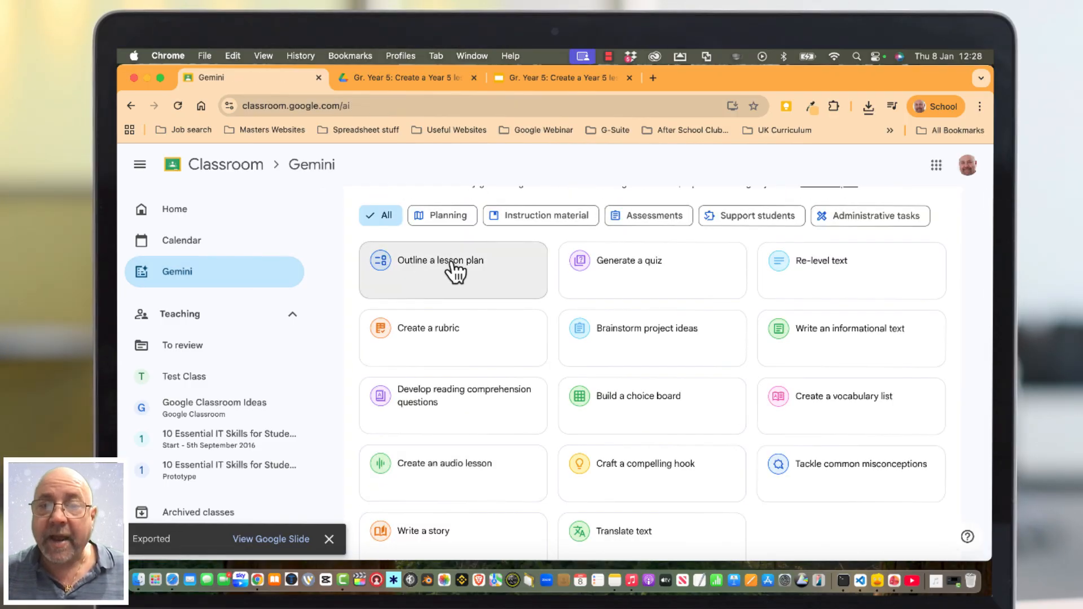
left_click(454, 270)
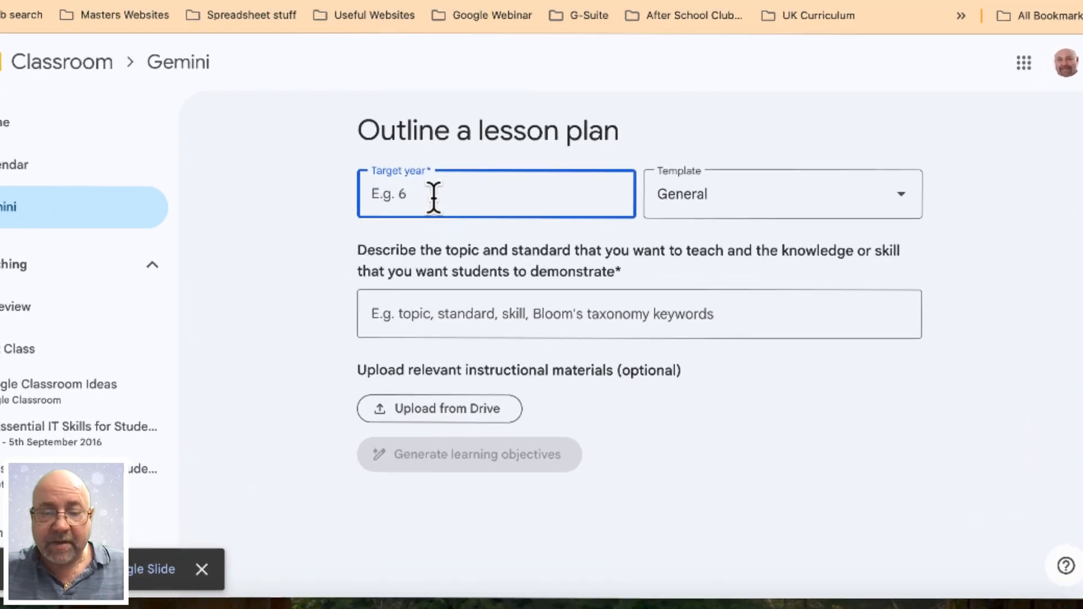
type("Year 5")
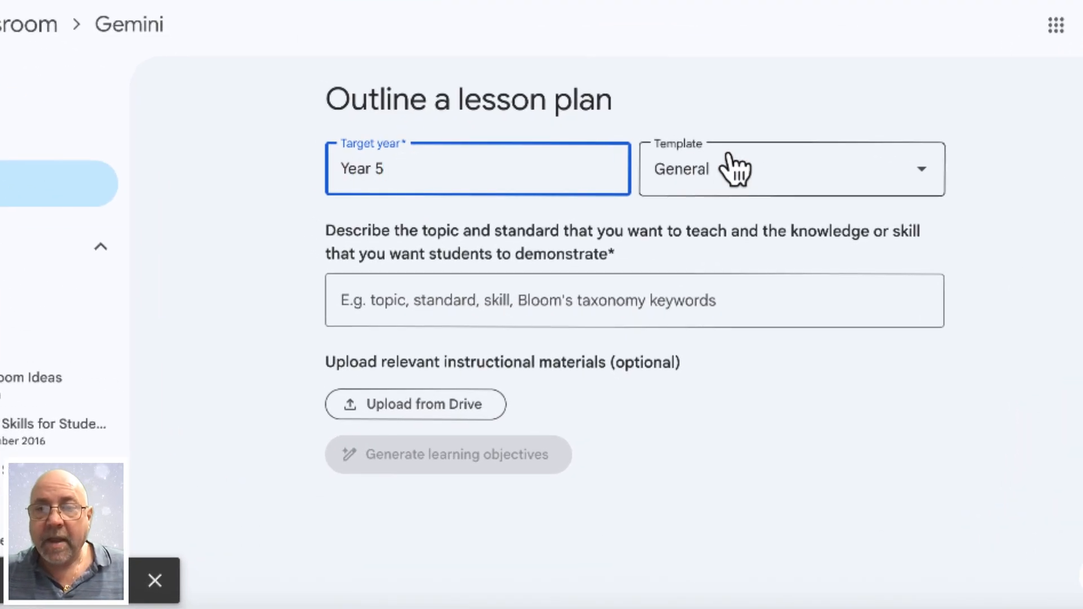
left_click(756, 181)
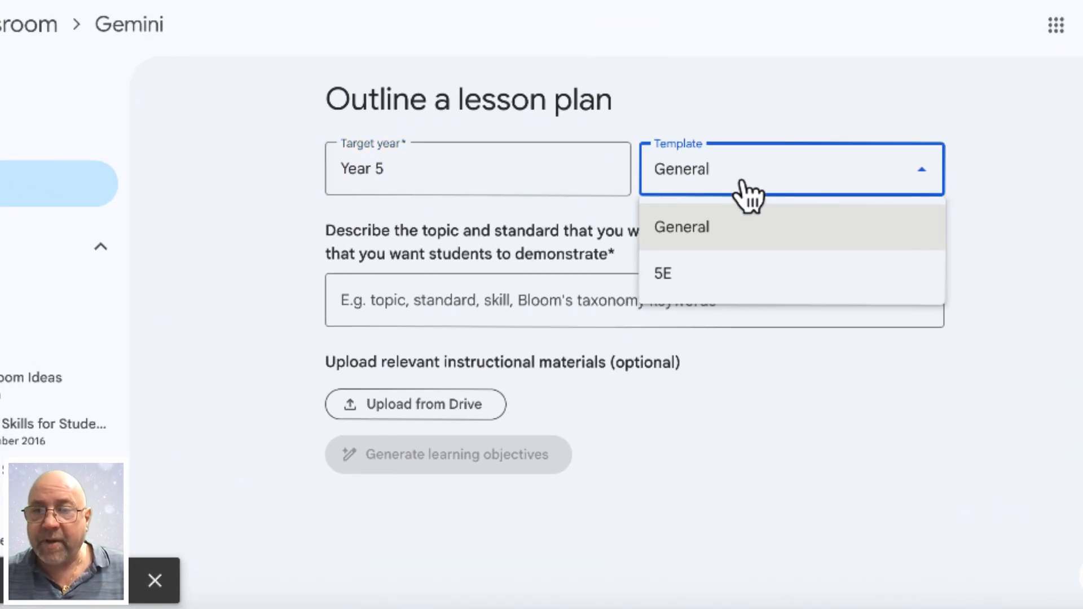
left_click(761, 182)
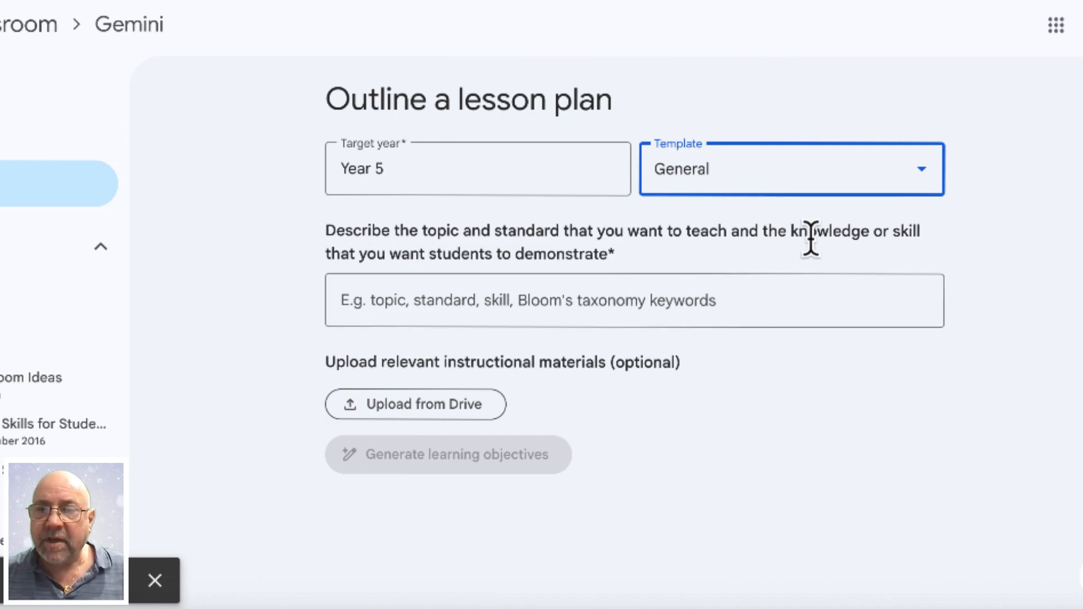
- Describe a Year 5 lesson on the Solar System's history using 1:1 ipads, with student work uploadable to Google Classroom, and generate learning objectives
left_click(603, 302)
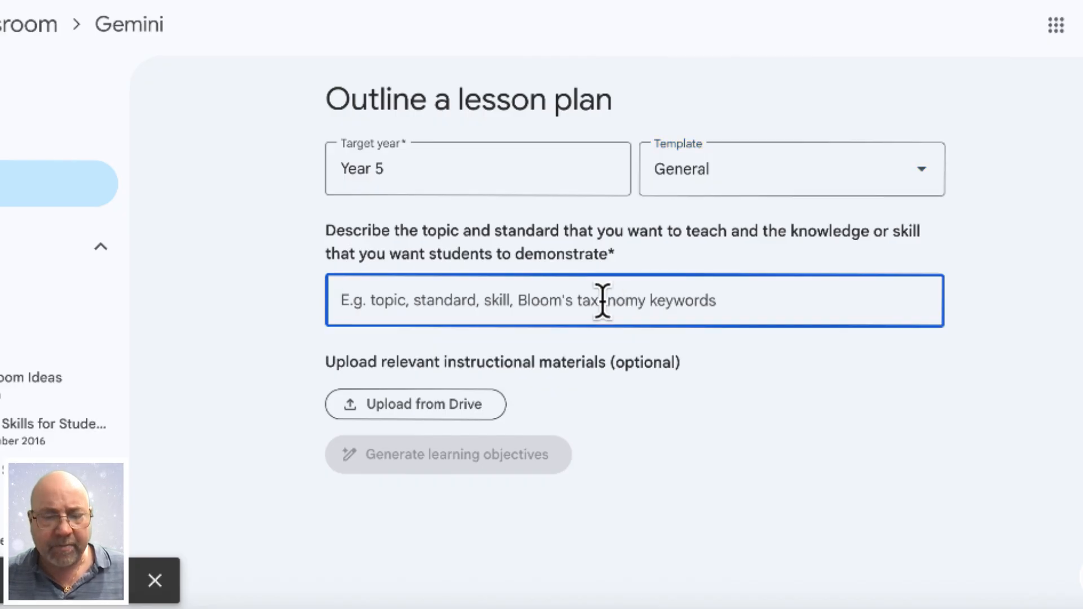
type("Create a Year 5 lesson plan on the history of the Solar System. Can you focus on using technology for this lesson such with 1:1 ipads. What the students create must be capable of uploading to Google Classroom.")
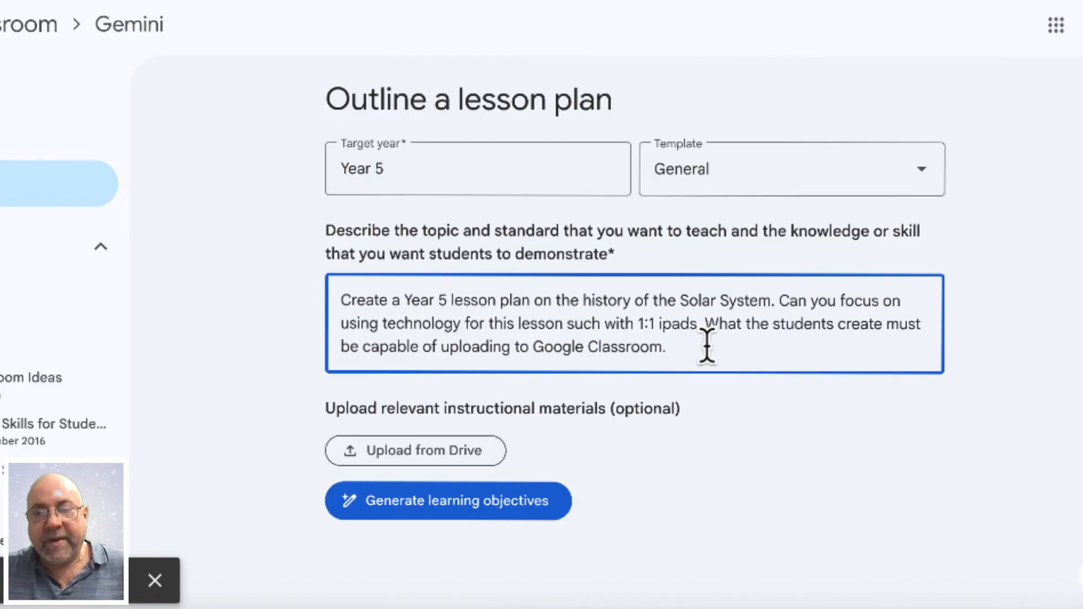
left_click(456, 501)
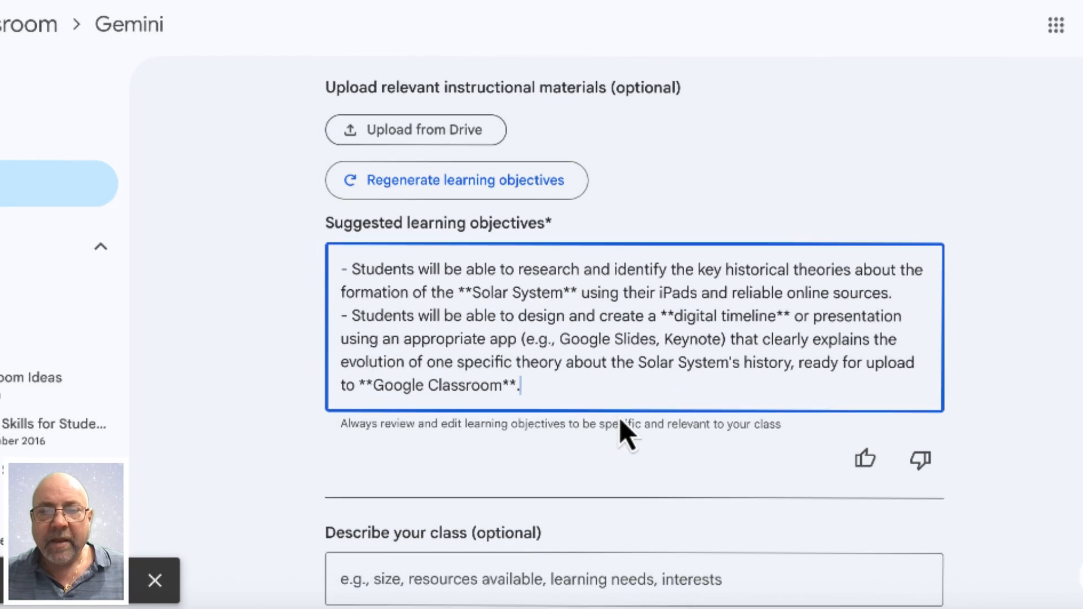
- Describe the class as "Class of 30 students and 5 of these students have neurodiverse needs."
scroll(626, 434, "down", 2)
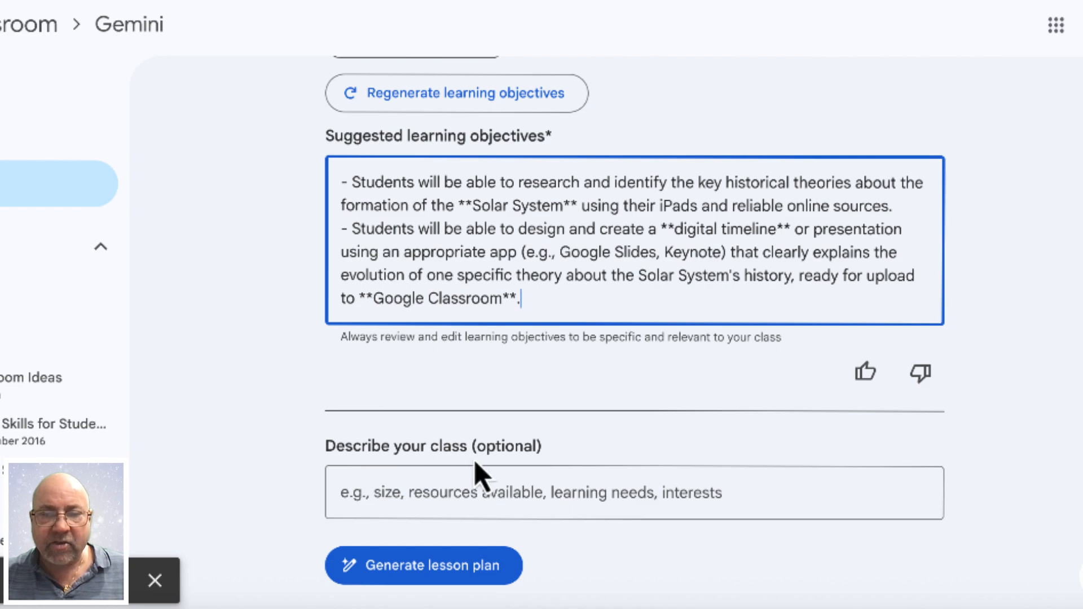
left_click(581, 493)
type("c")
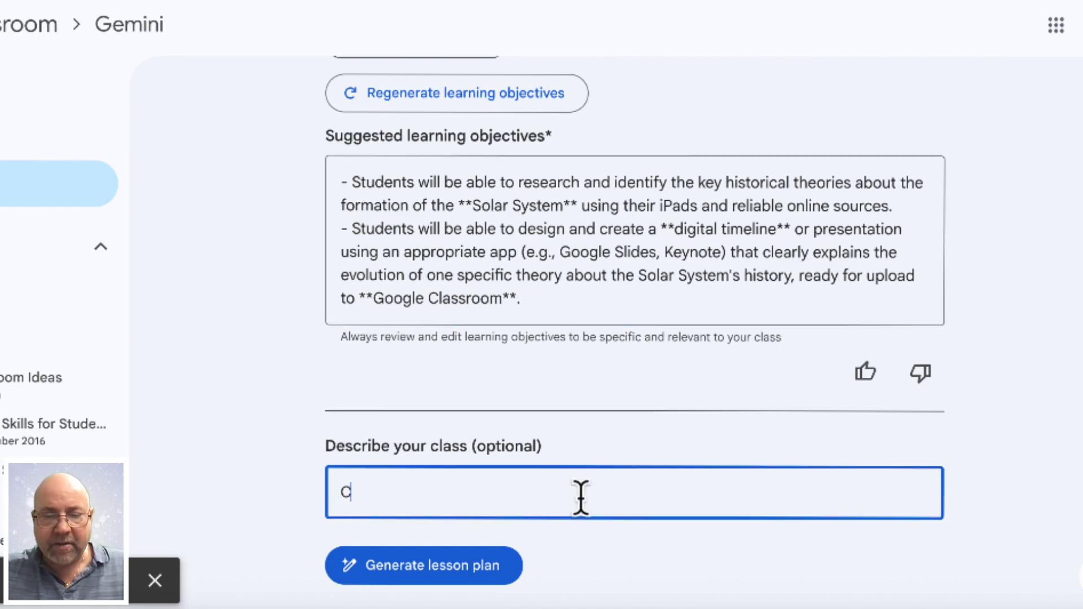
type("lass of 30 students and 5 of these students have neurodiverse")
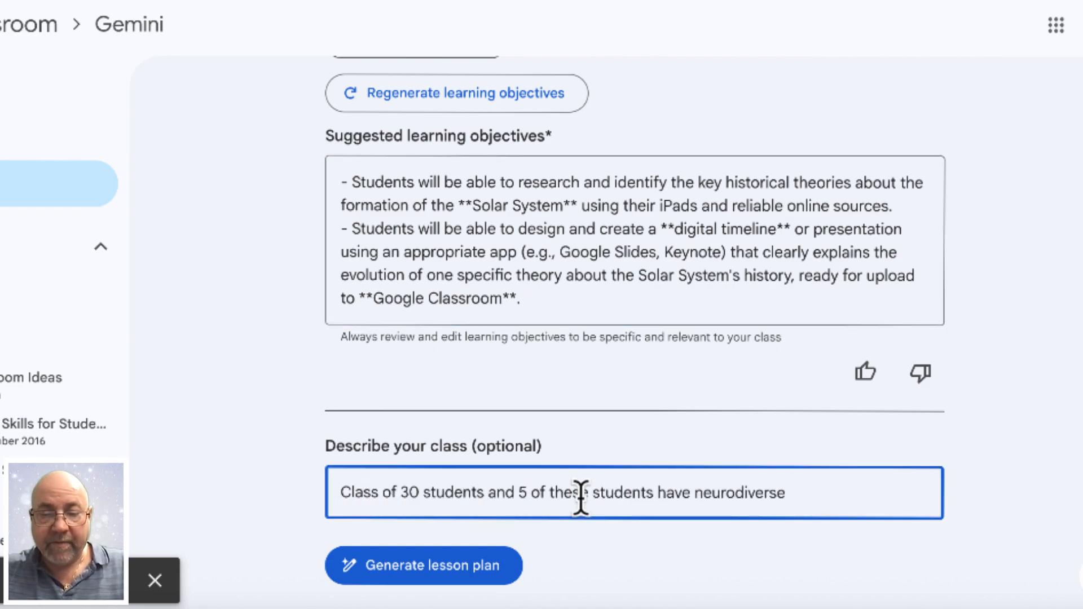
type("needs.")
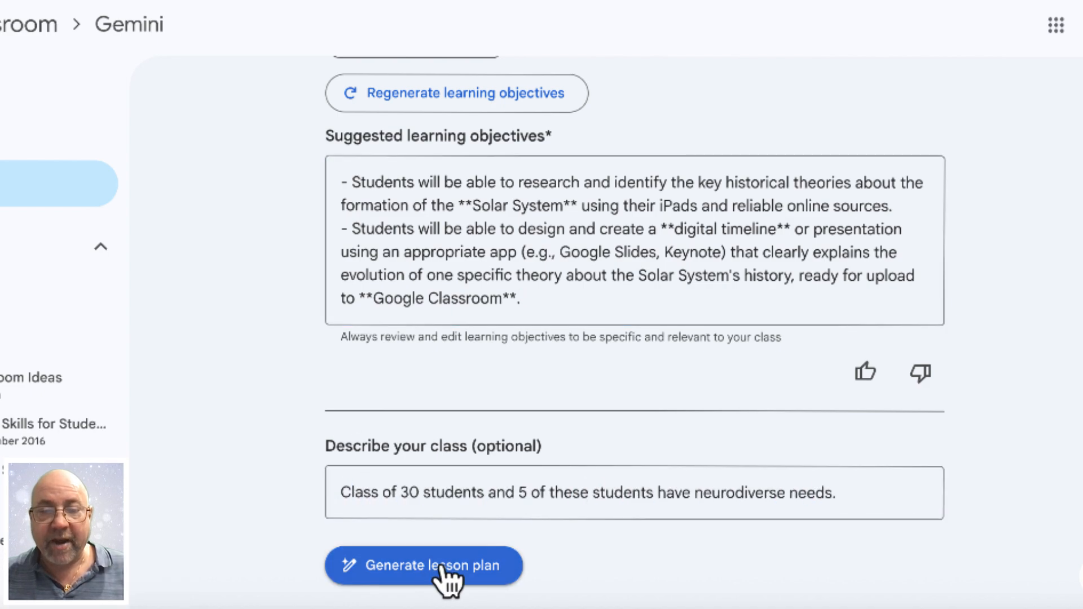
- Generate the lesson plan and read through its overview, misconceptions, activities and exit ticket
left_click(442, 569)
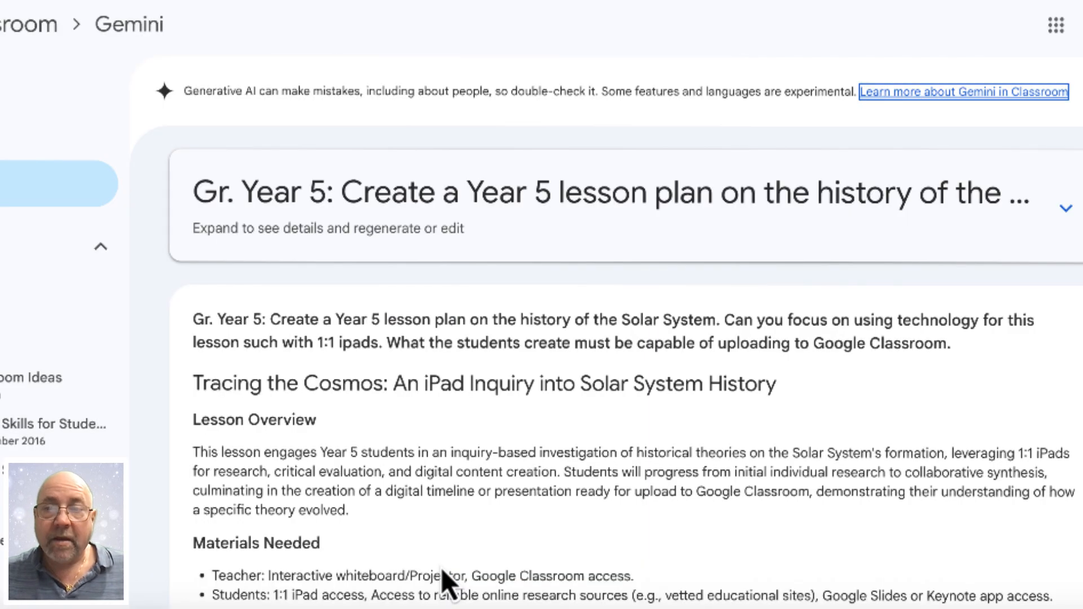
scroll(782, 325, "down", 8)
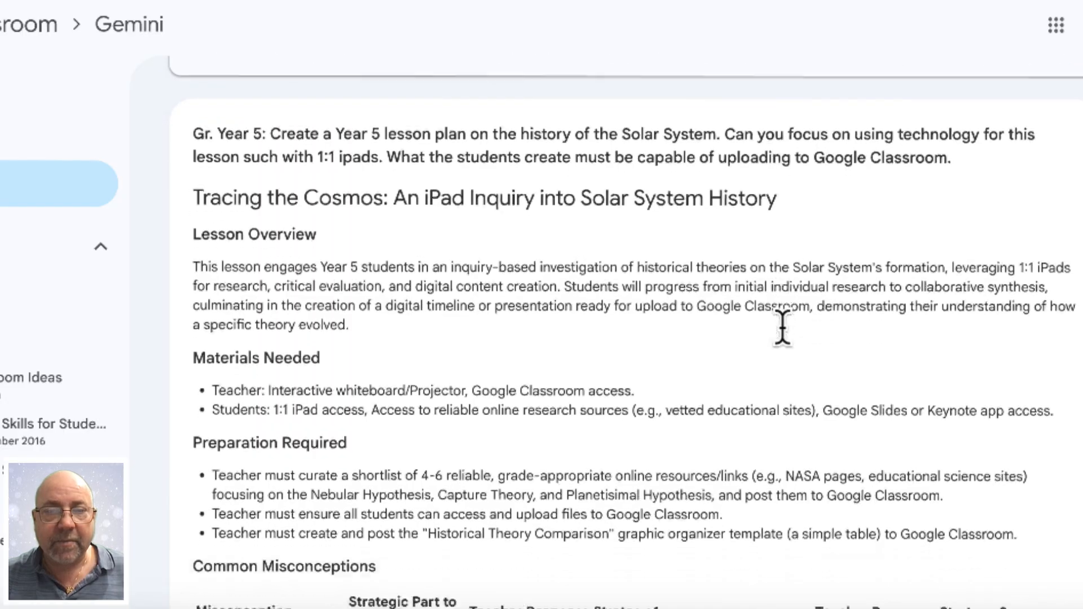
scroll(786, 335, "down", 10)
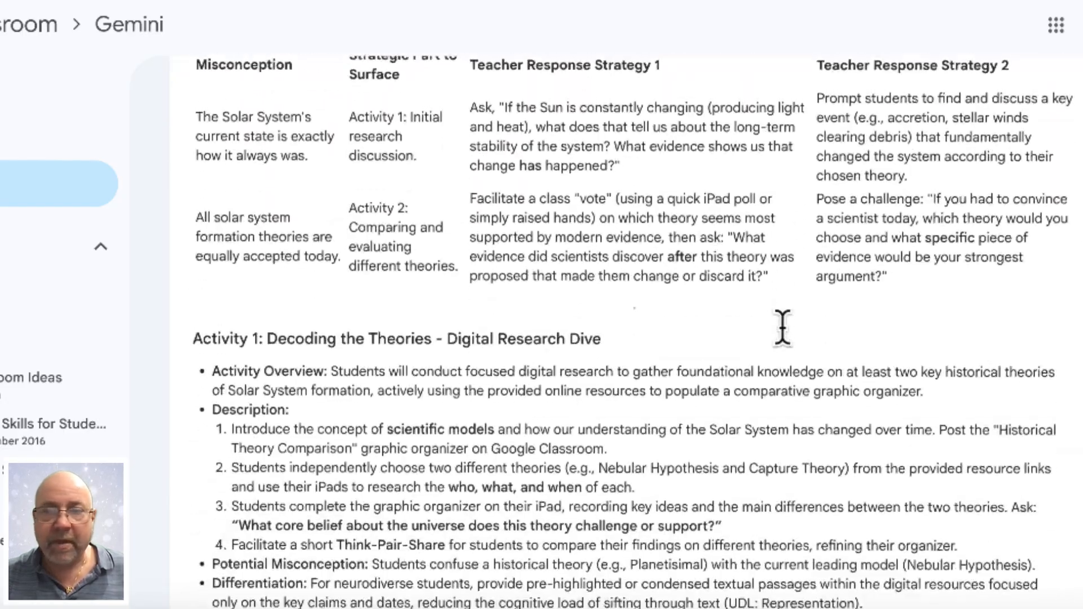
scroll(785, 334, "down", 10)
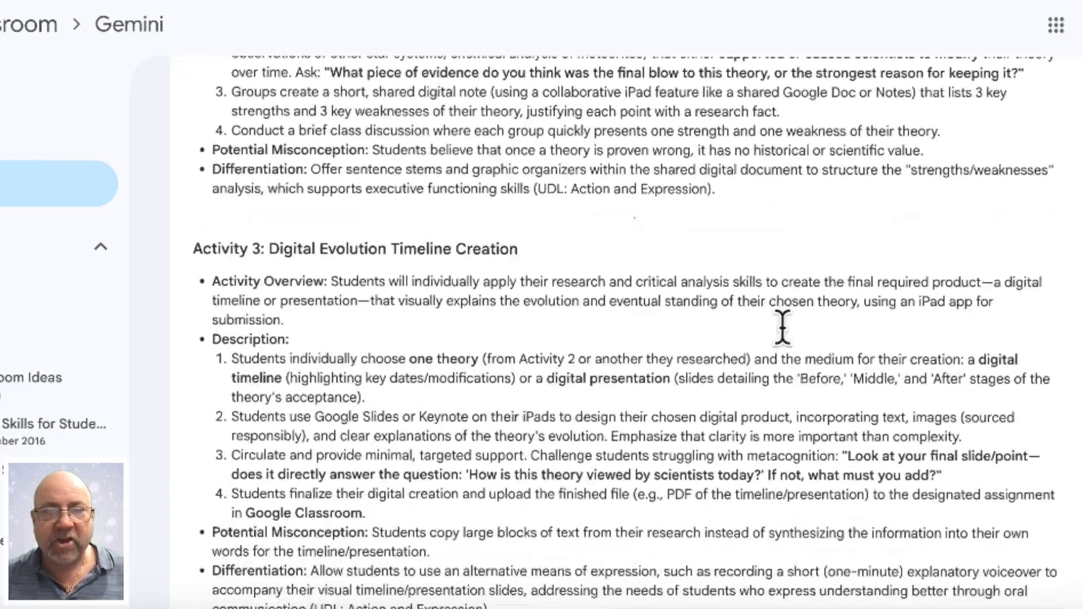
scroll(782, 326, "down", 5)
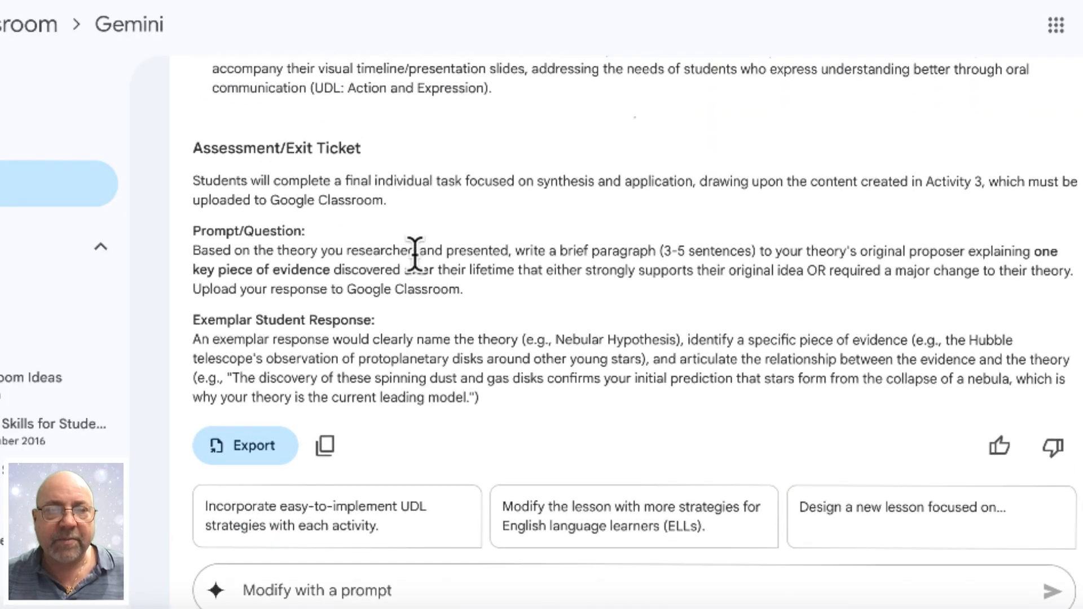
scroll(657, 314, "down", 3)
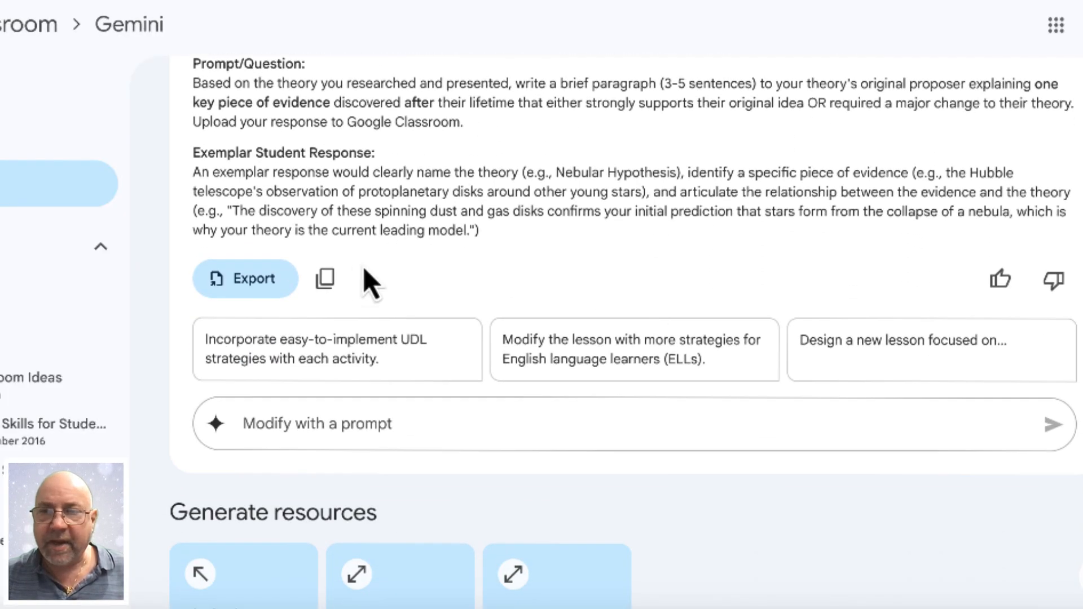
- Export the lesson plan to Google Docs and look through the resulting document
left_click(259, 288)
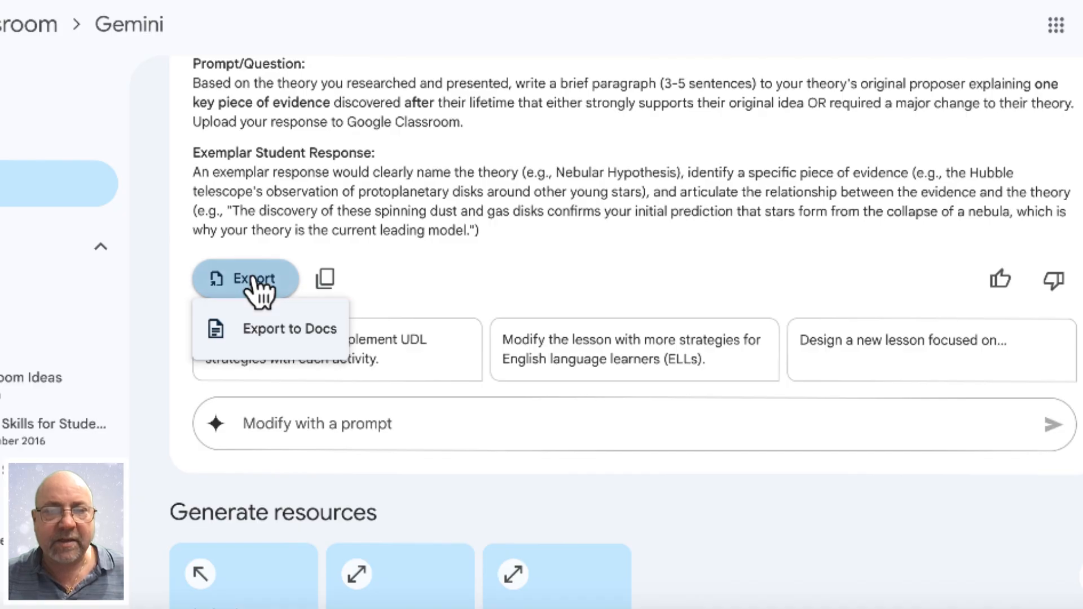
left_click(279, 332)
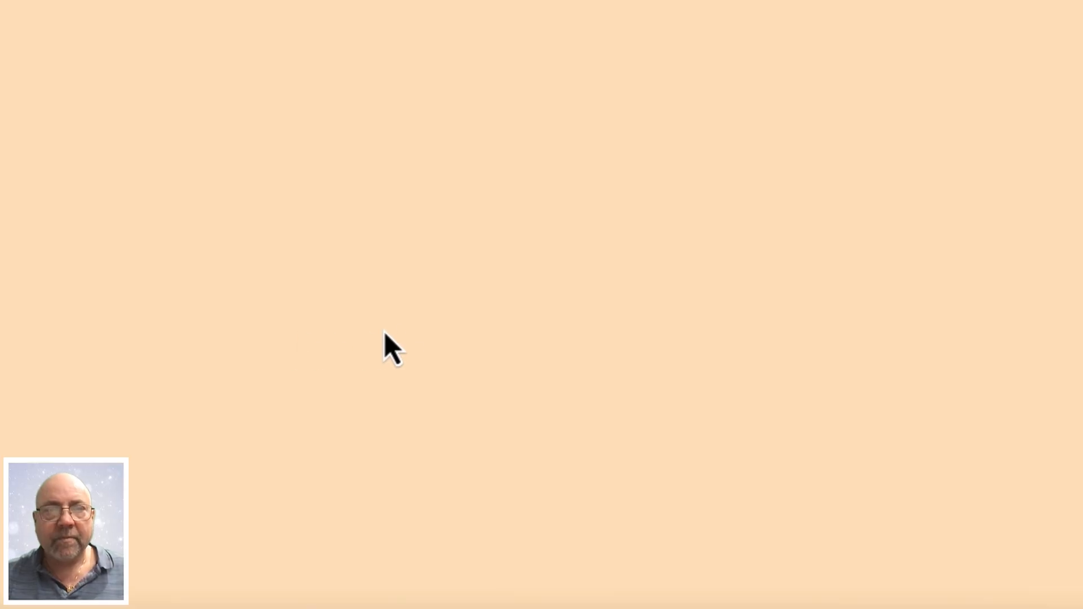
scroll(680, 310, "down", 8)
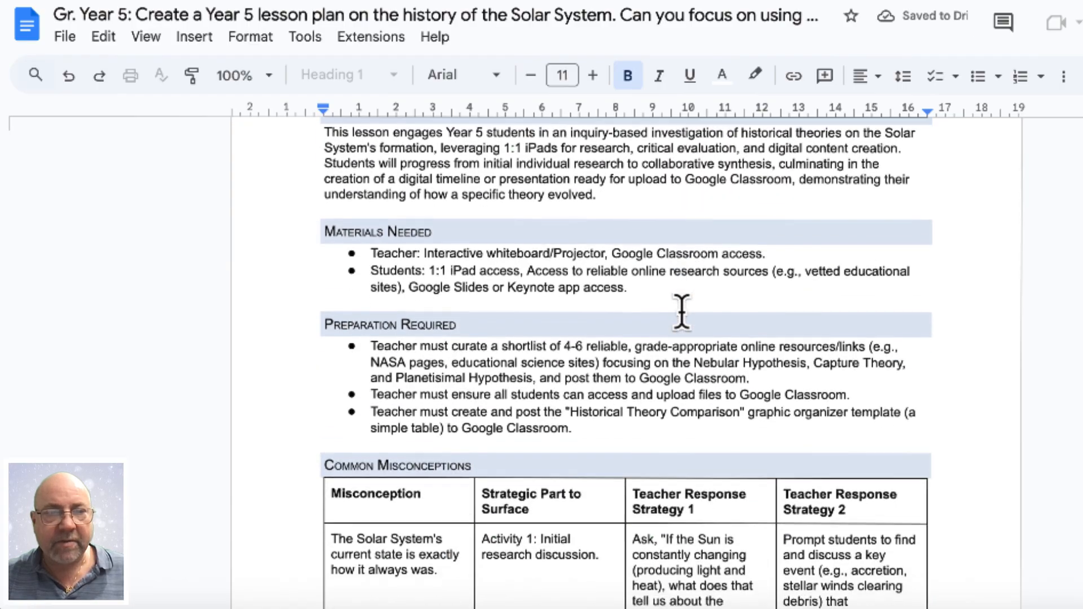
scroll(683, 313, "down", 10)
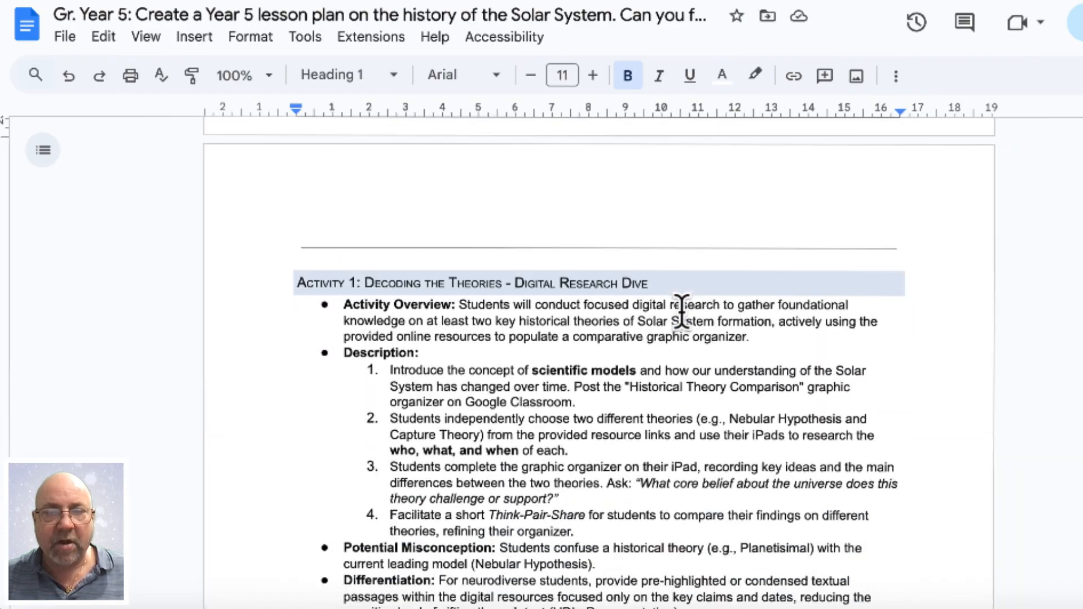
scroll(682, 313, "up", 18)
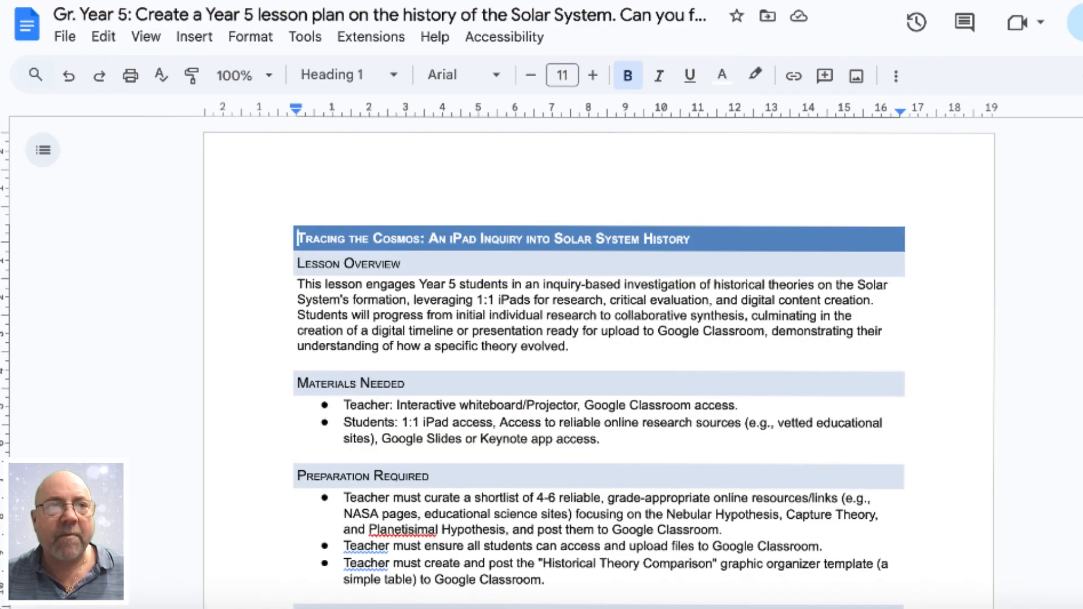
- Return to the lesson plan in Classroom, start generating a quiz from it, and set the number of questions to 10
key("ctrl+shift+Tab")
scroll(669, 287, "down", 4)
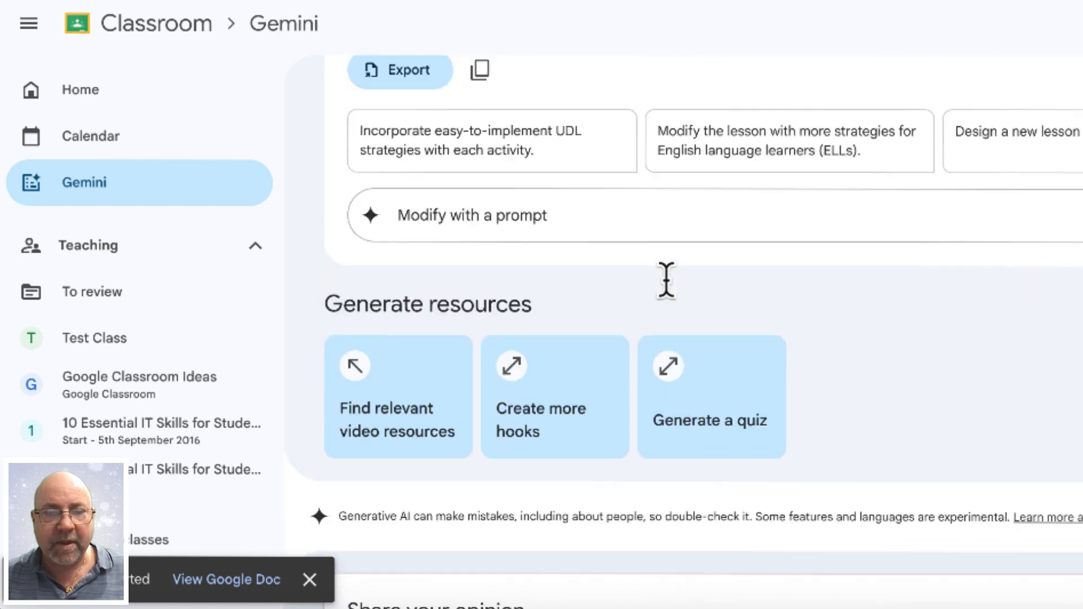
scroll(667, 281, "down", 2)
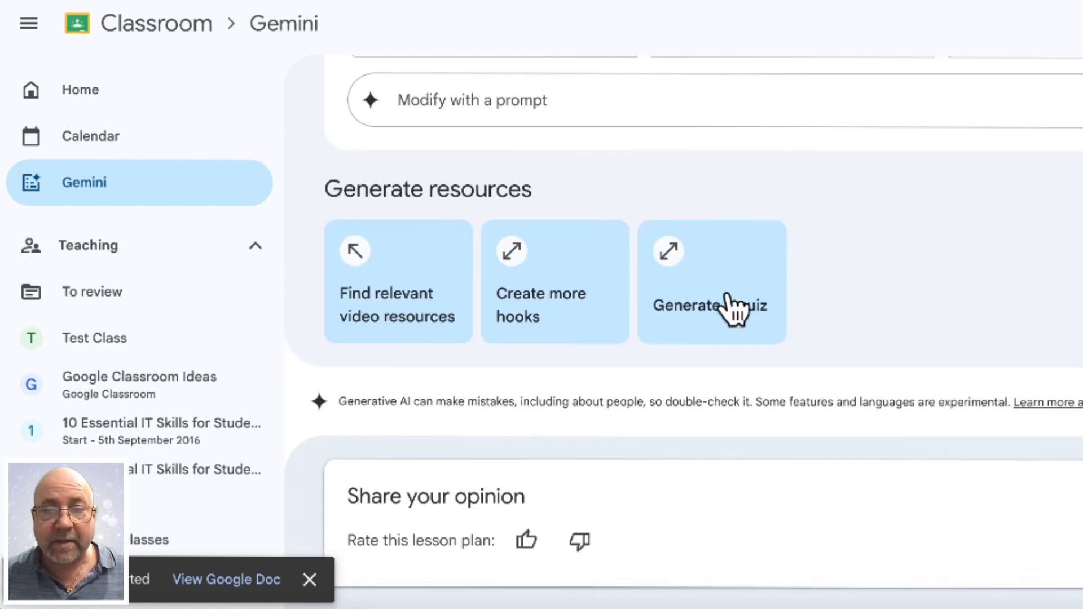
left_click(720, 288)
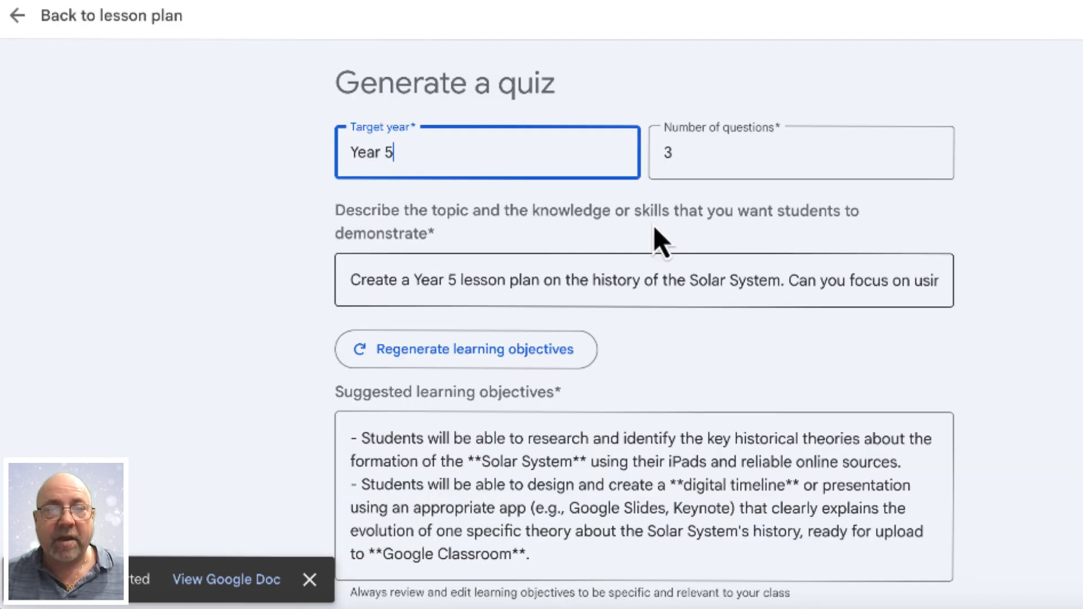
left_click(689, 145)
key("BackSpace")
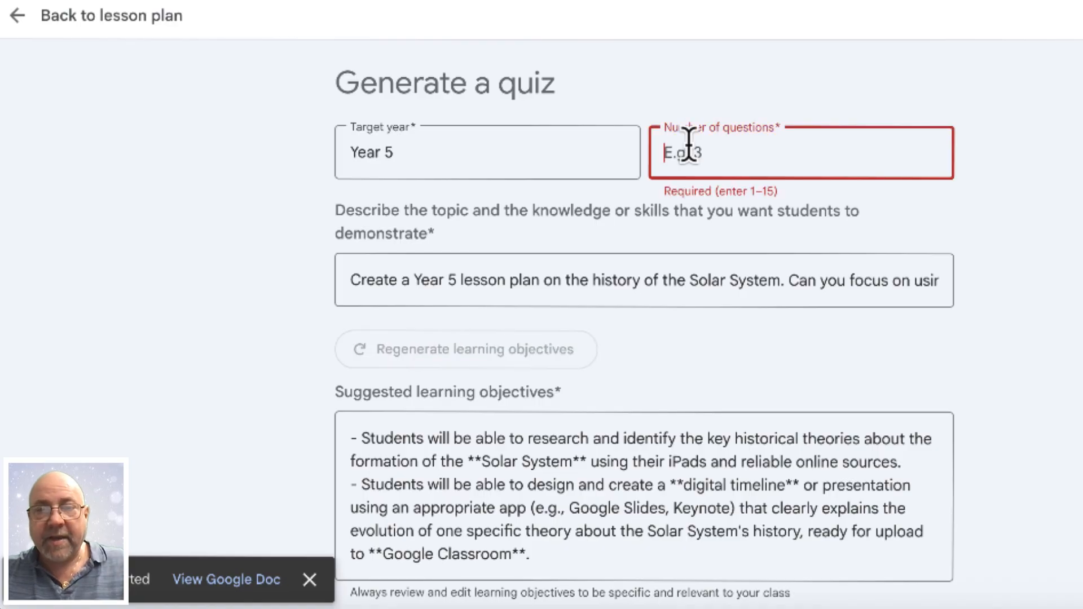
type("10")
left_click(823, 235)
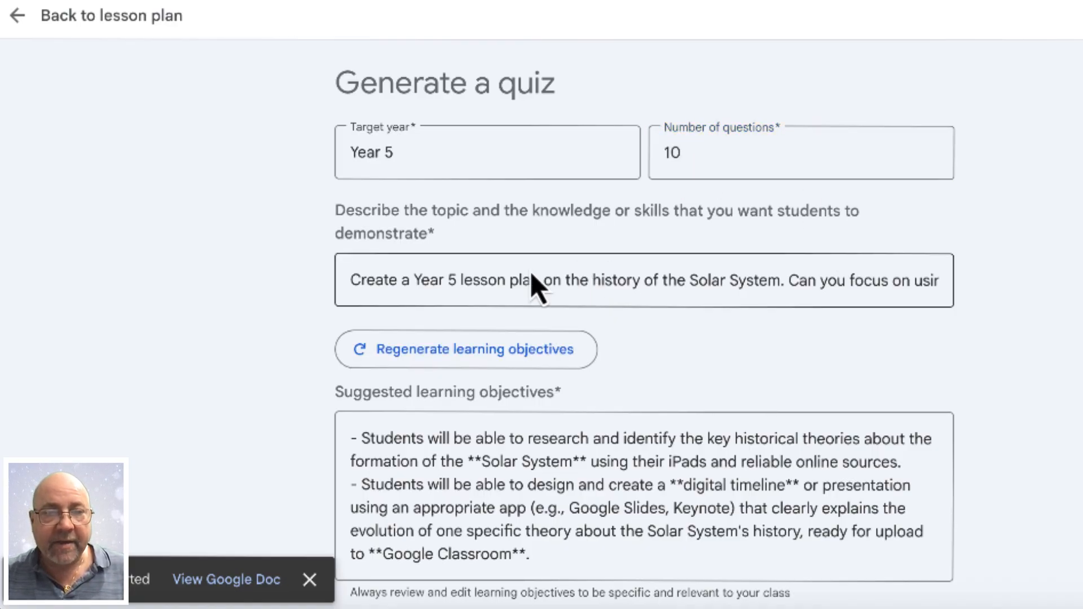
- Choose multiple choice and true or false as the question types and generate the quiz questions
scroll(708, 300, "down", 4)
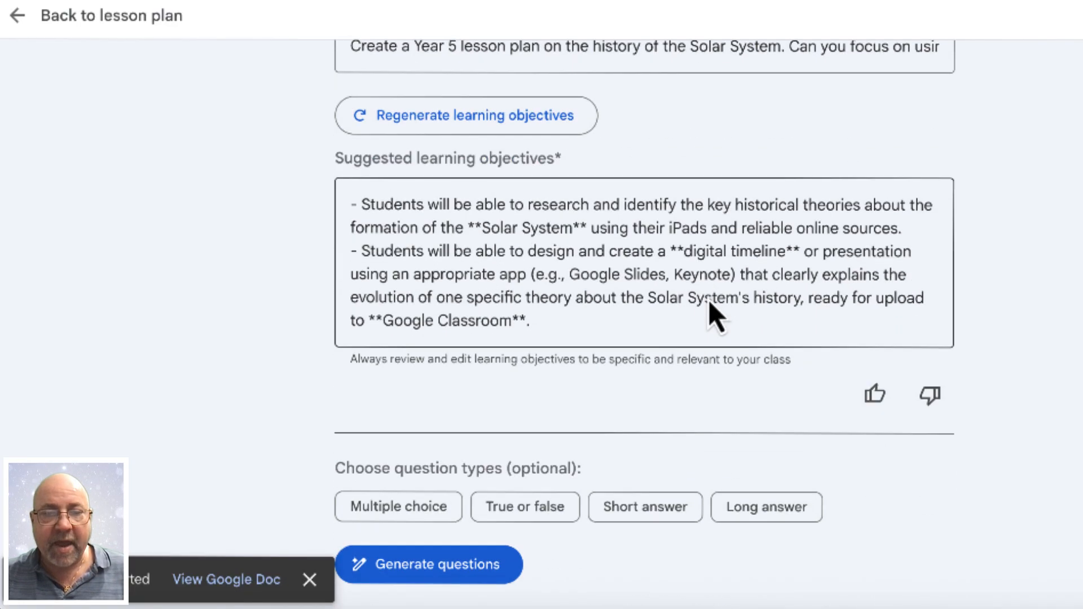
left_click(411, 506)
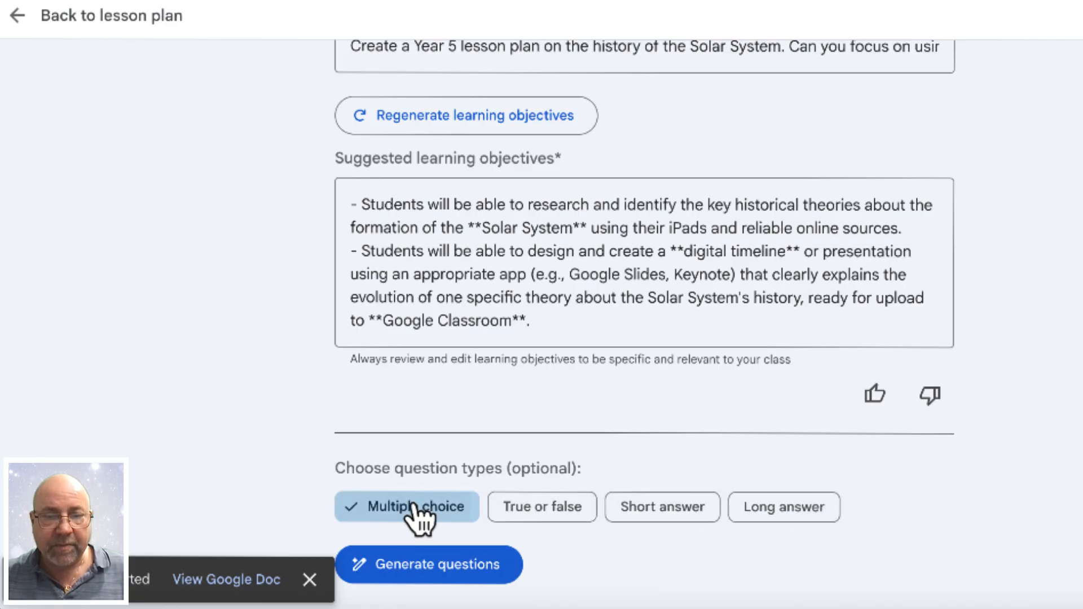
left_click(550, 508)
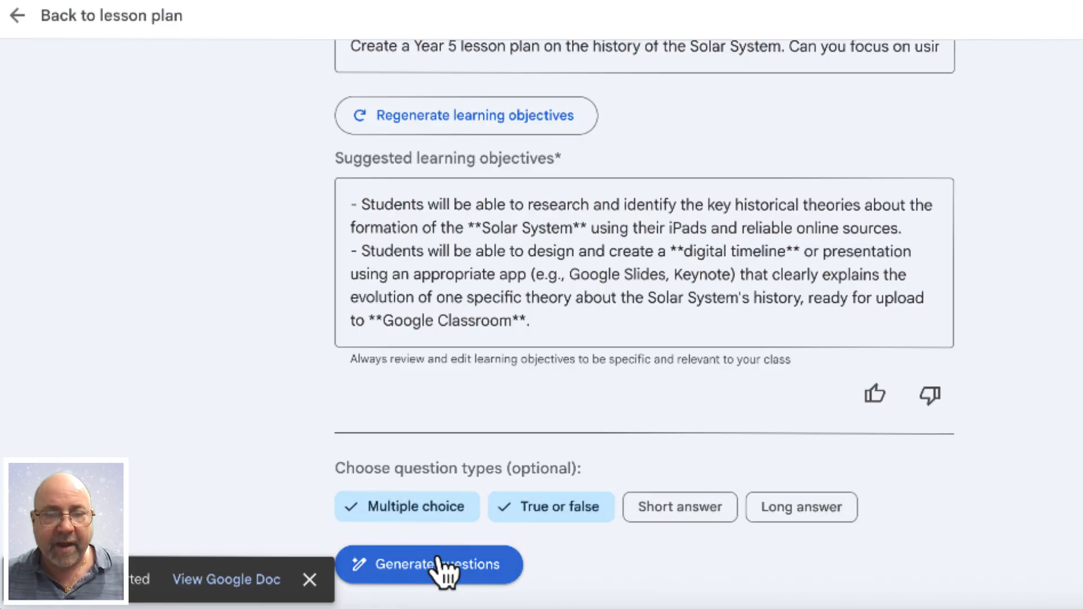
left_click(311, 579)
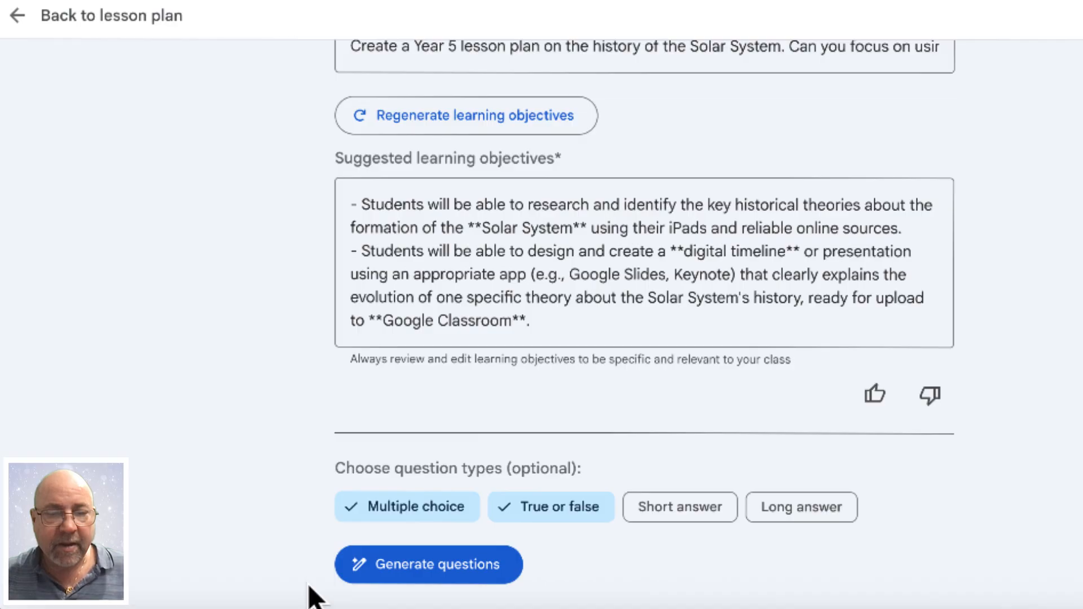
left_click(452, 569)
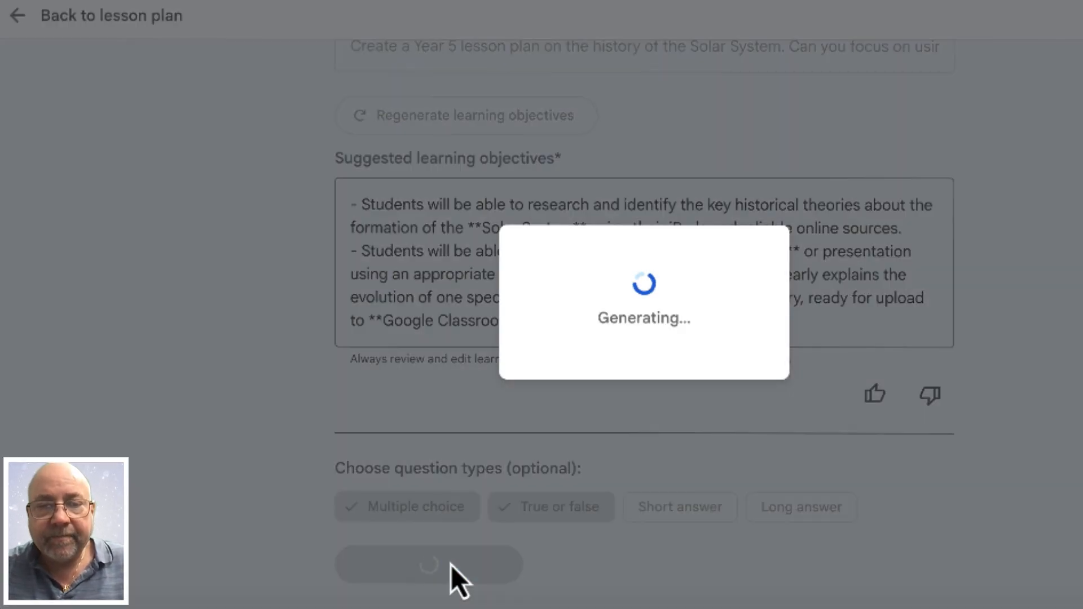
- Review the quiz questions and request a complete answer key with explanations for the correct answers, reading through the response
scroll(604, 480, "down", 15)
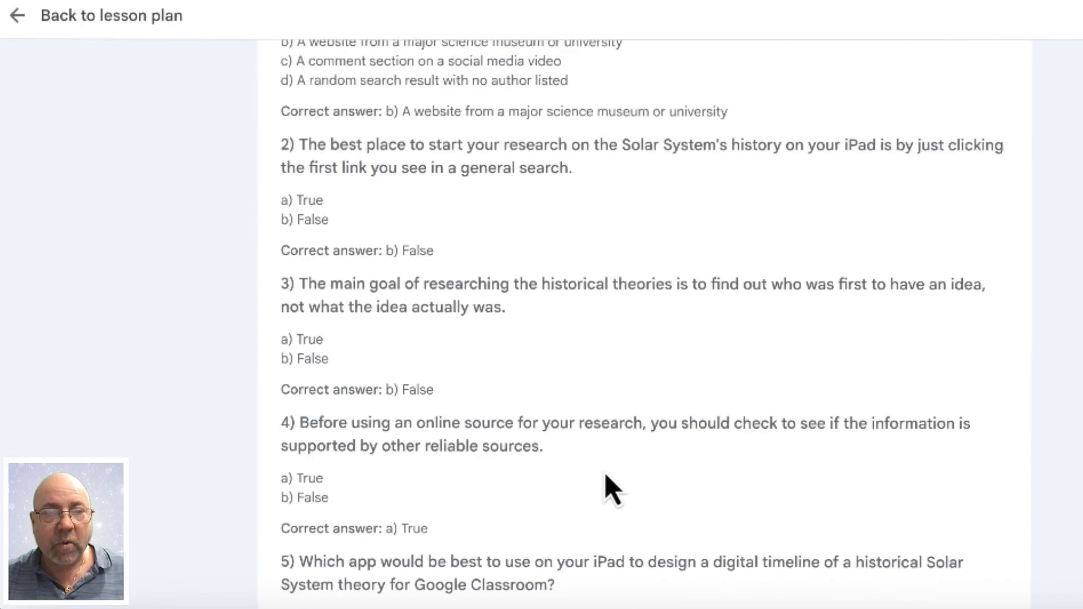
scroll(612, 488, "down", 7)
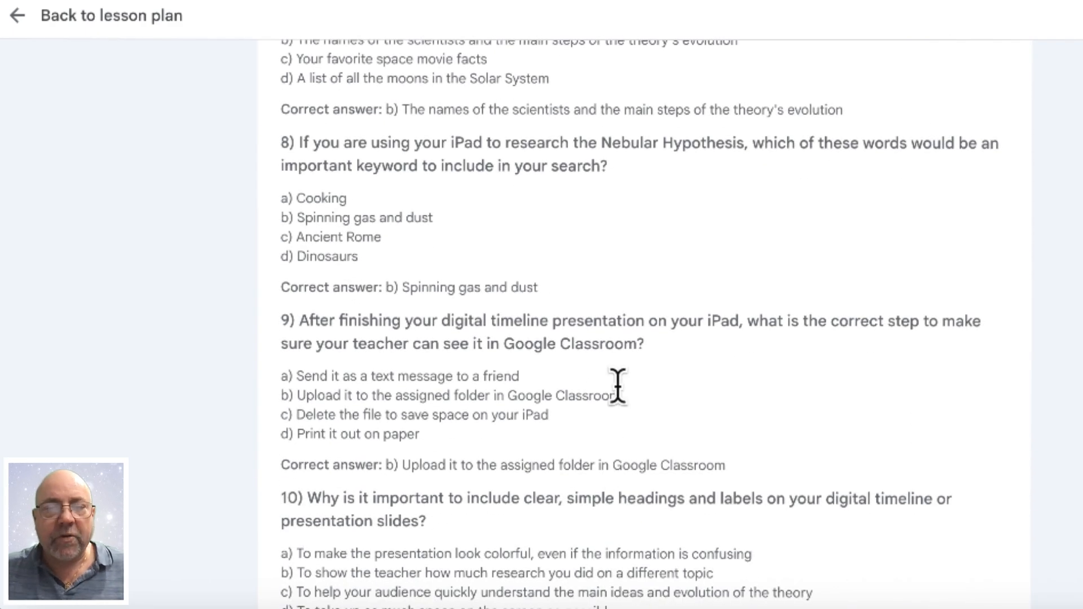
scroll(618, 386, "down", 7)
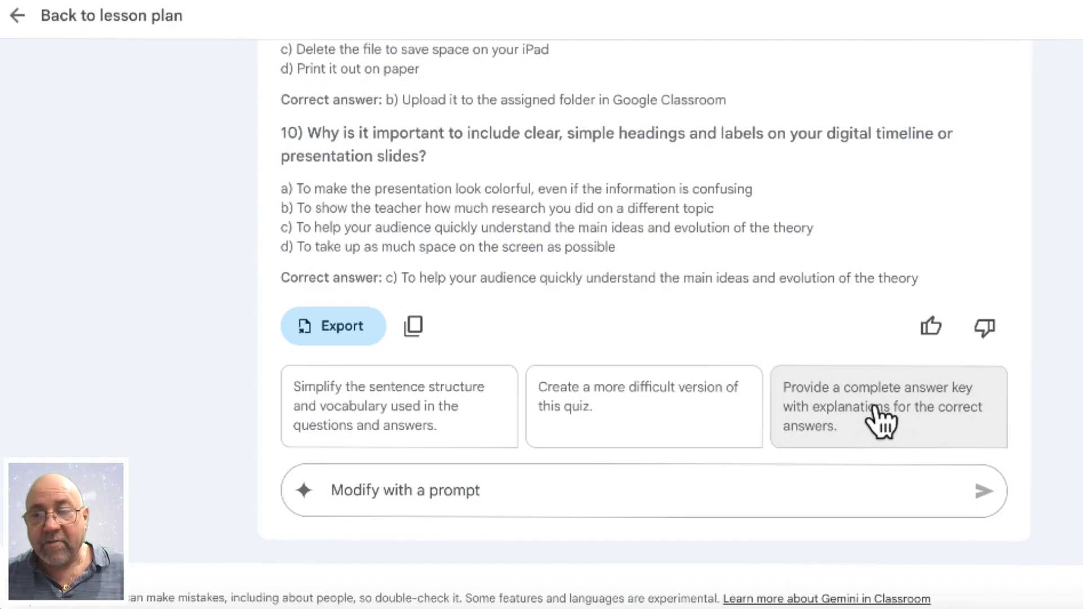
left_click(902, 403)
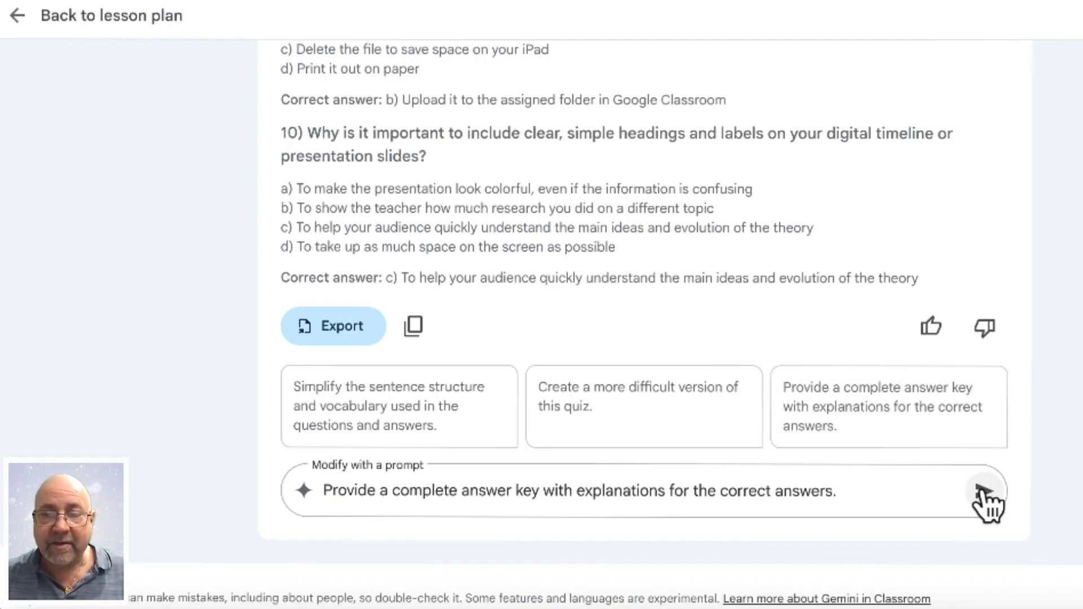
left_click(985, 492)
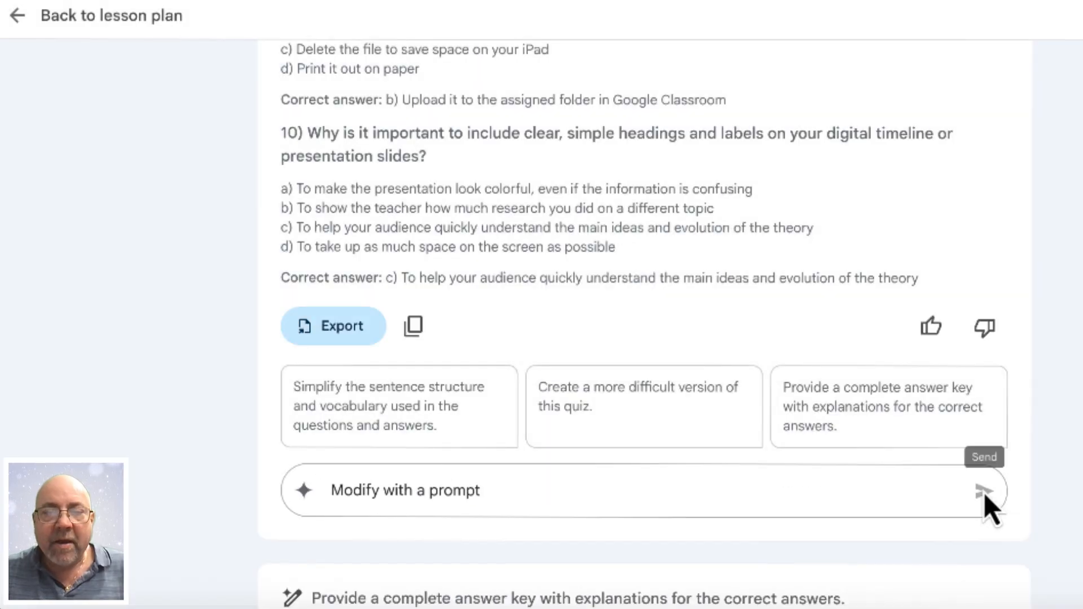
scroll(805, 476, "down", 5)
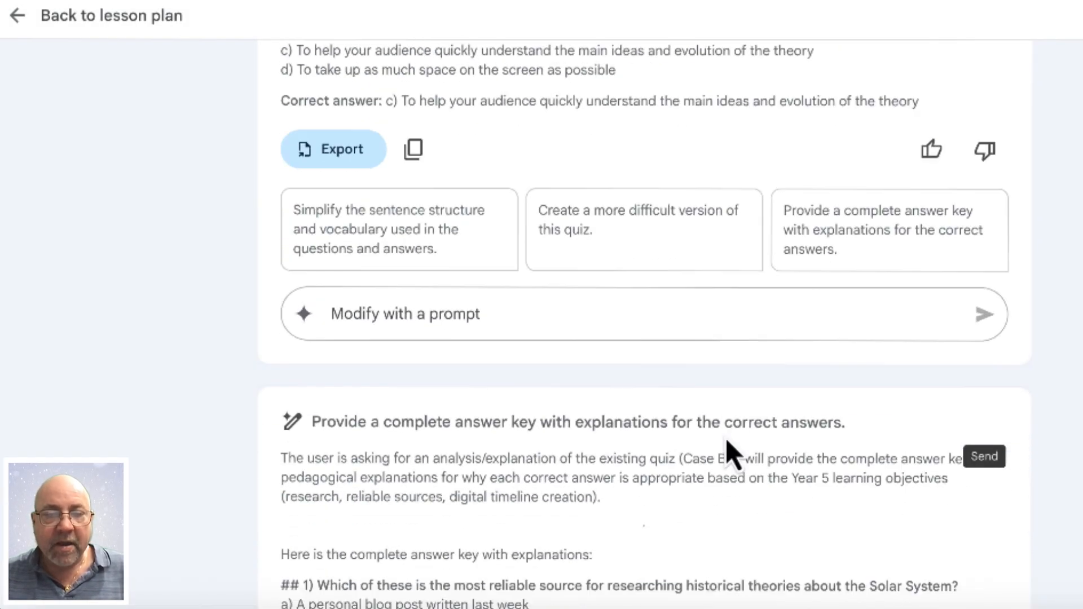
scroll(718, 534, "down", 20)
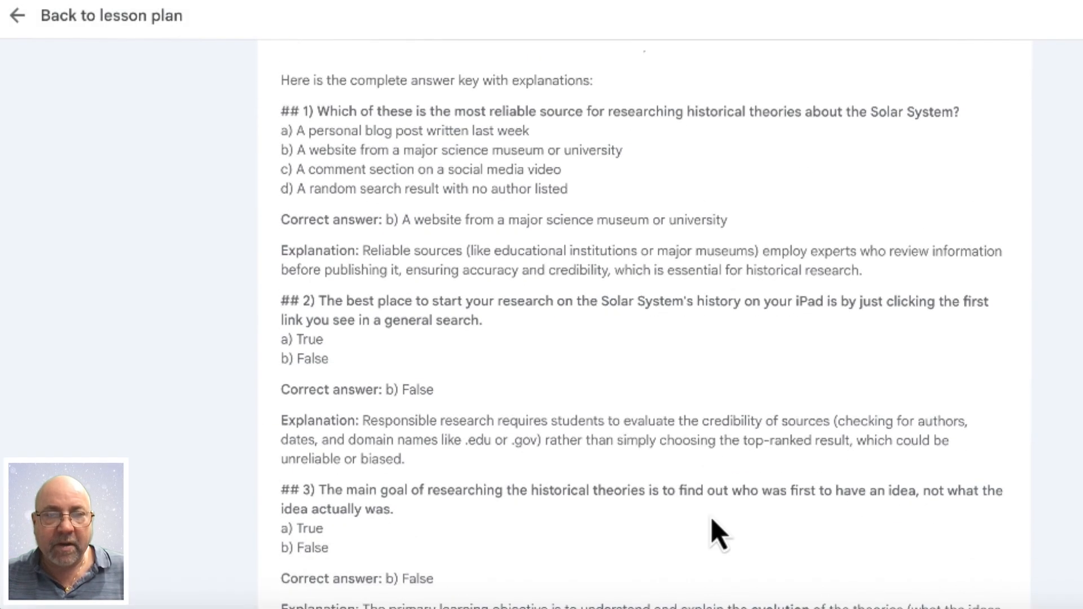
scroll(714, 531, "down", 12)
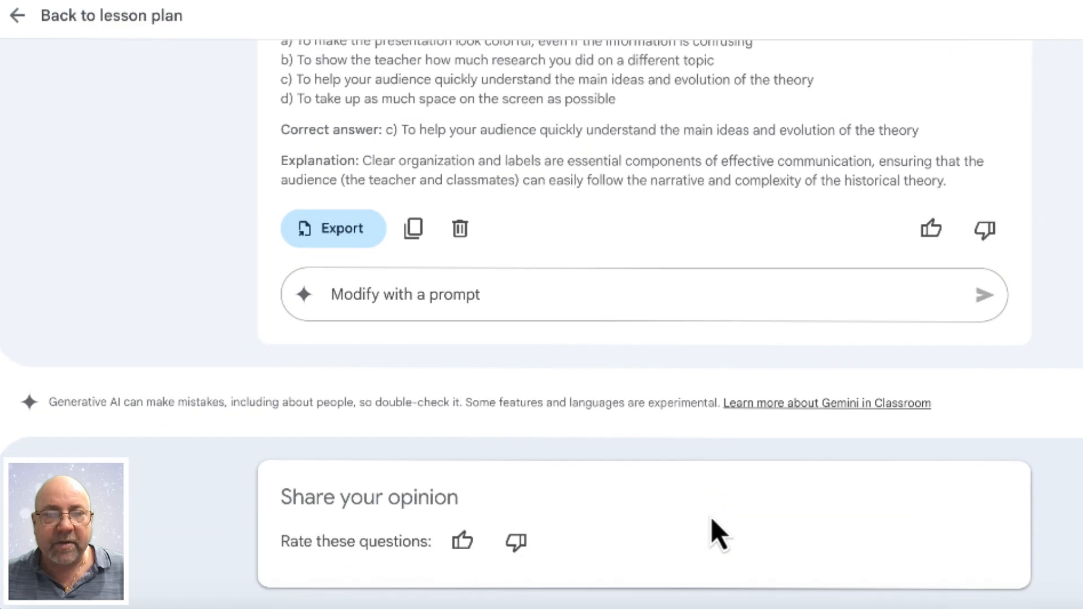
- Export the quiz with its answer key to Test Class as a quiz assignment
left_click(342, 229)
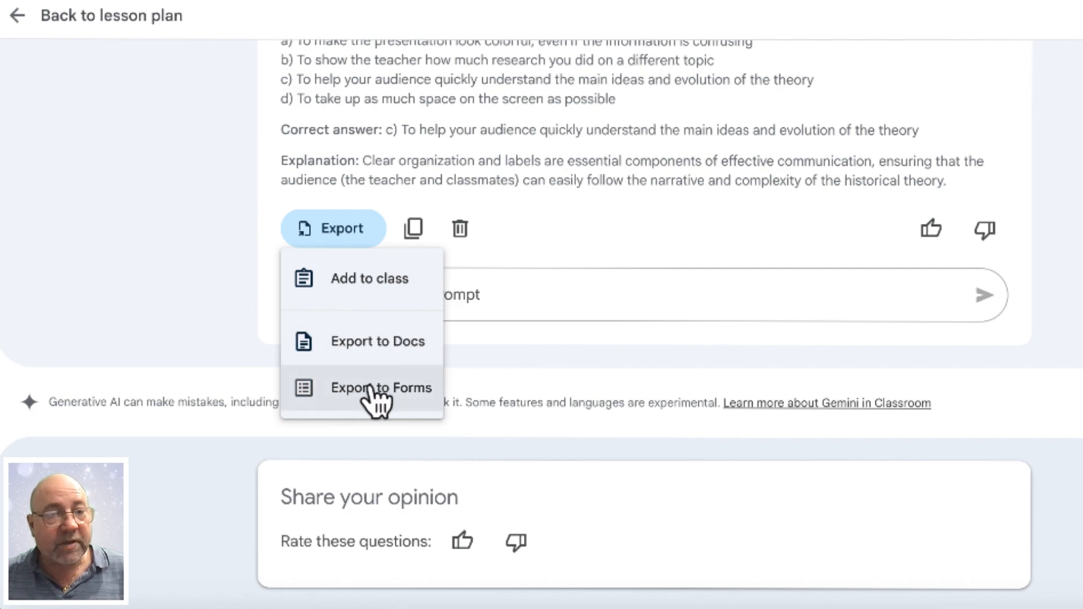
left_click(375, 282)
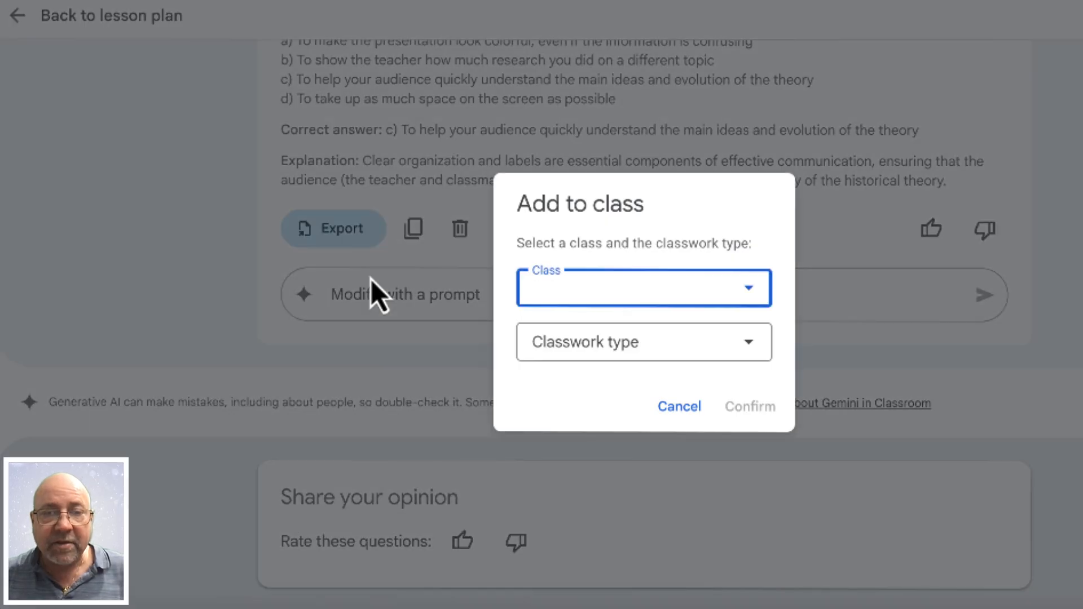
left_click(749, 290)
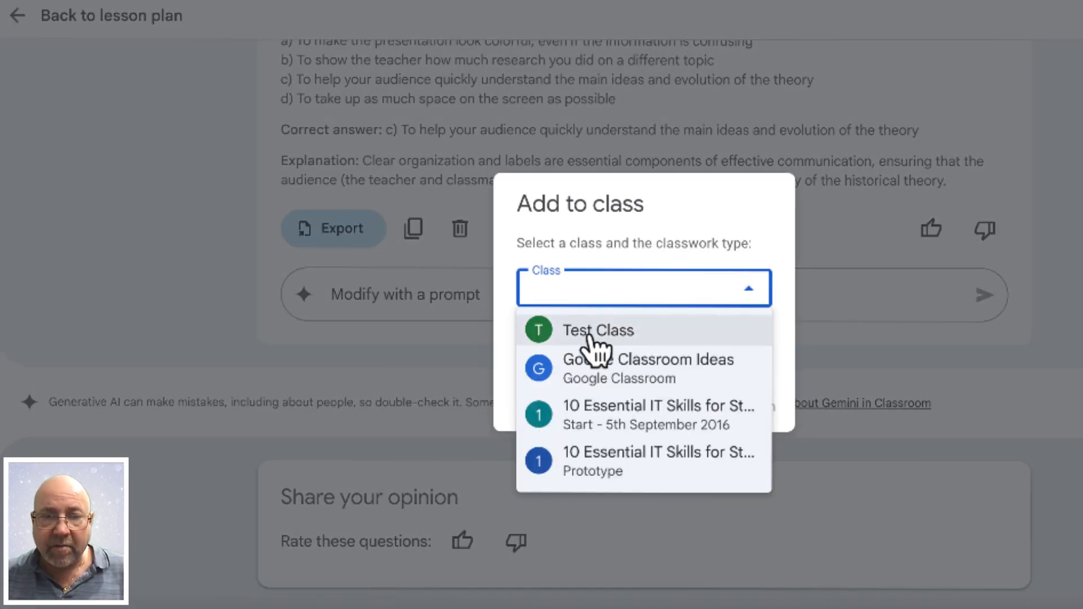
left_click(624, 331)
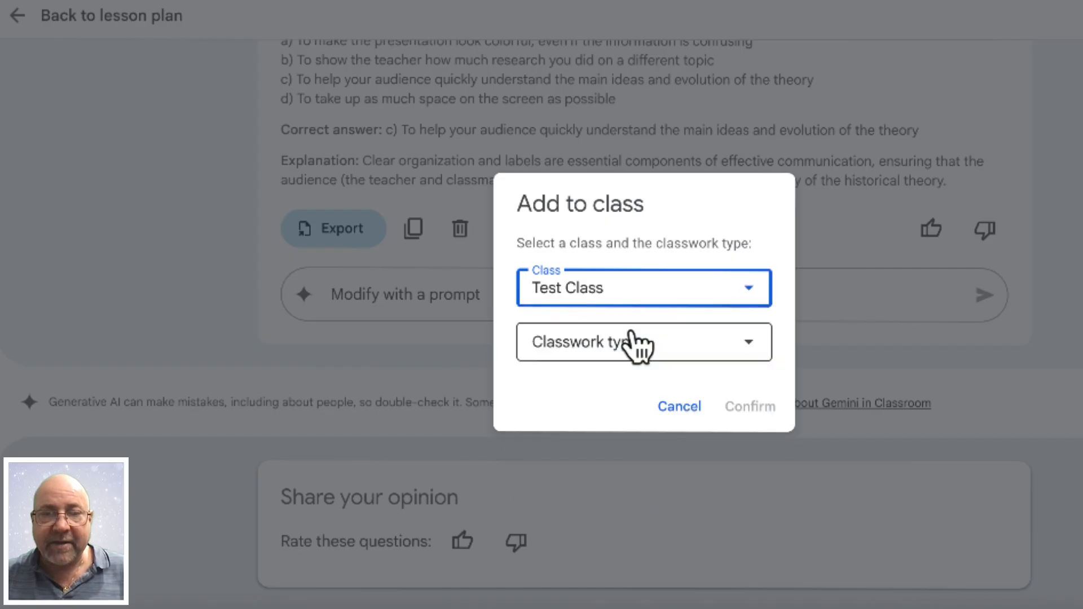
left_click(750, 342)
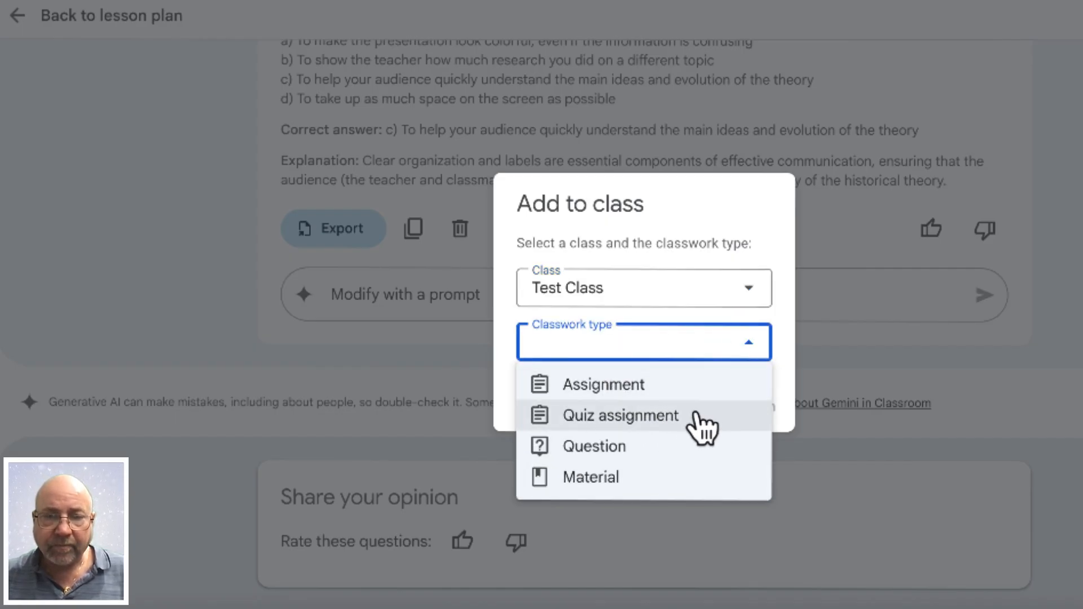
left_click(659, 427)
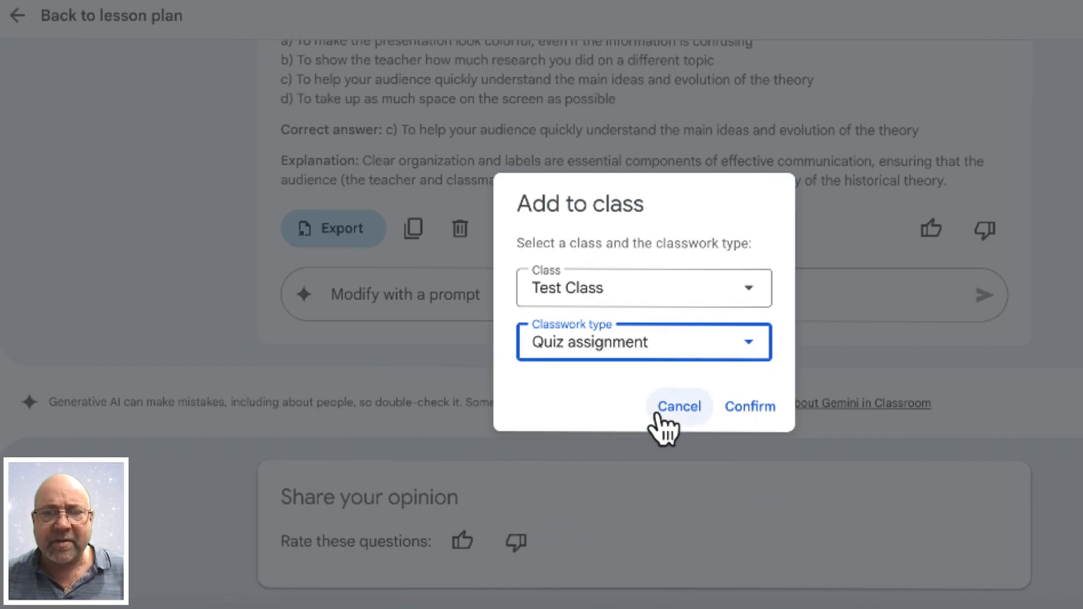
left_click(756, 406)
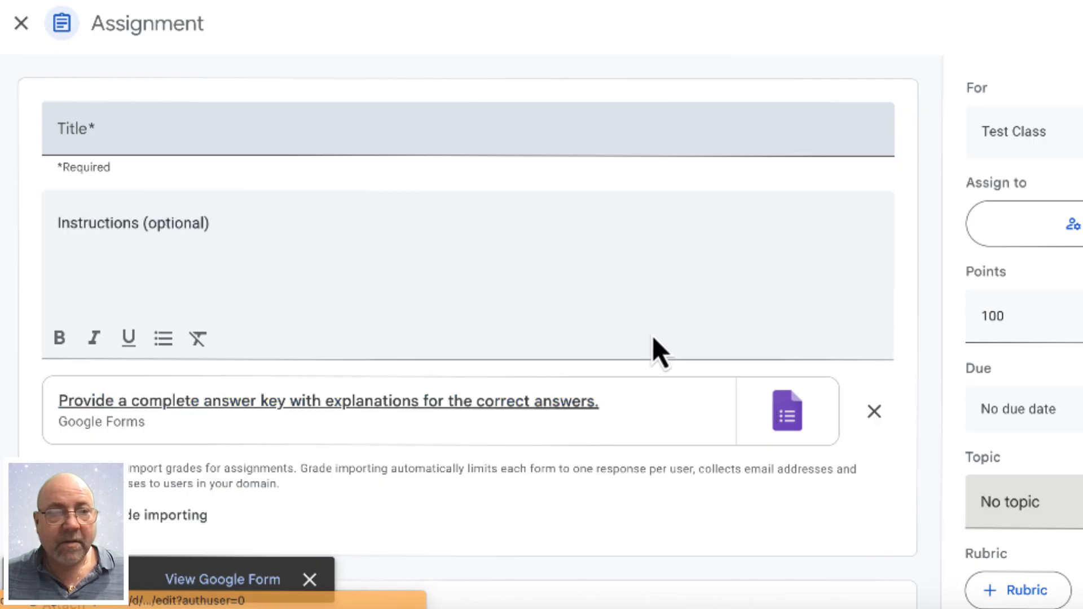
- Title the assignment "The Solar System" and enter the instructions "Answer the questions in this quiz."
scroll(653, 336, "down", 2)
scroll(652, 336, "up", 2)
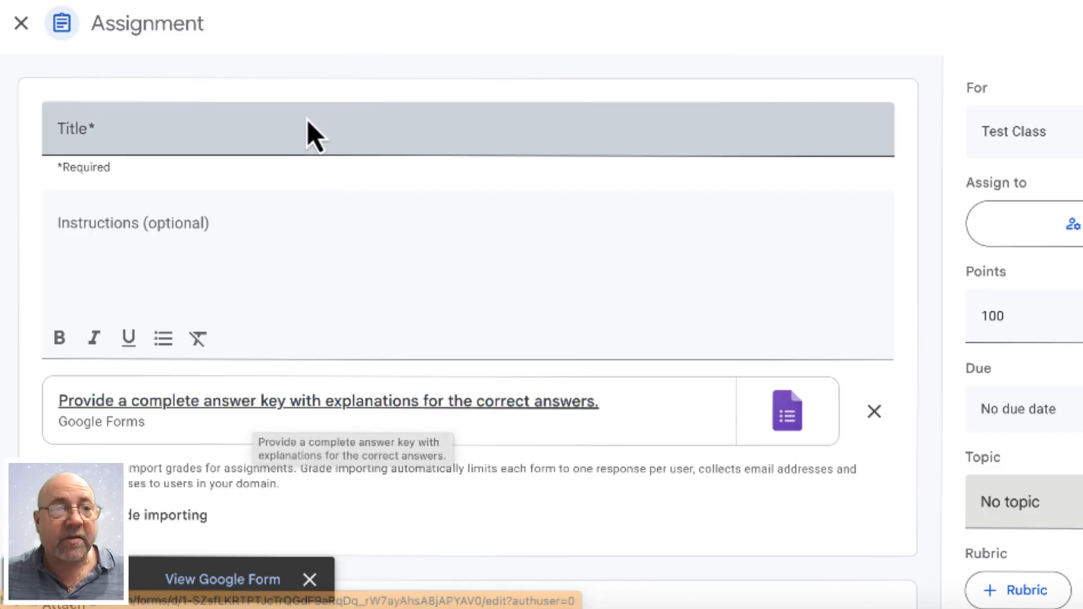
left_click(308, 124)
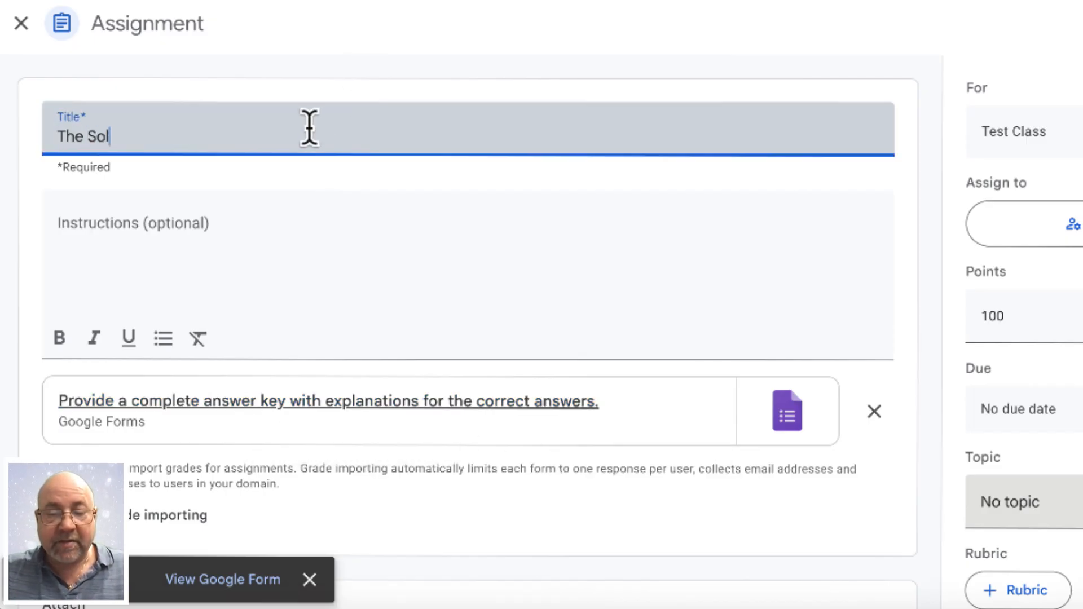
type("The Solar System")
left_click(264, 215)
type("Answer the questions in this qu")
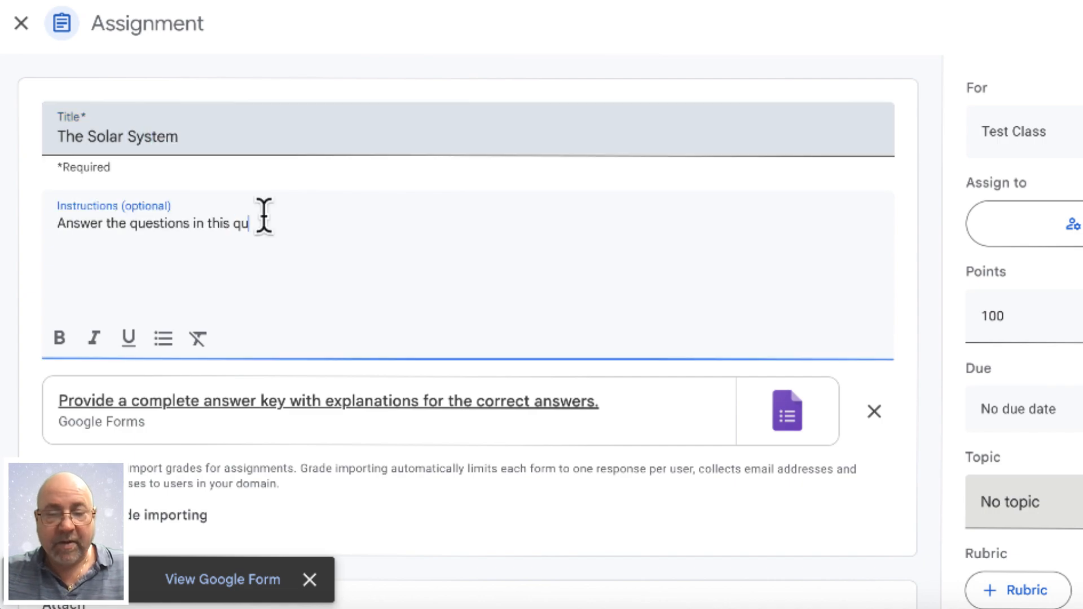
type("iz.")
- Check the assignment's attached form, grade importing, points, due date and topic settings, and assign it to all students in Test Class
scroll(375, 346, "down", 3)
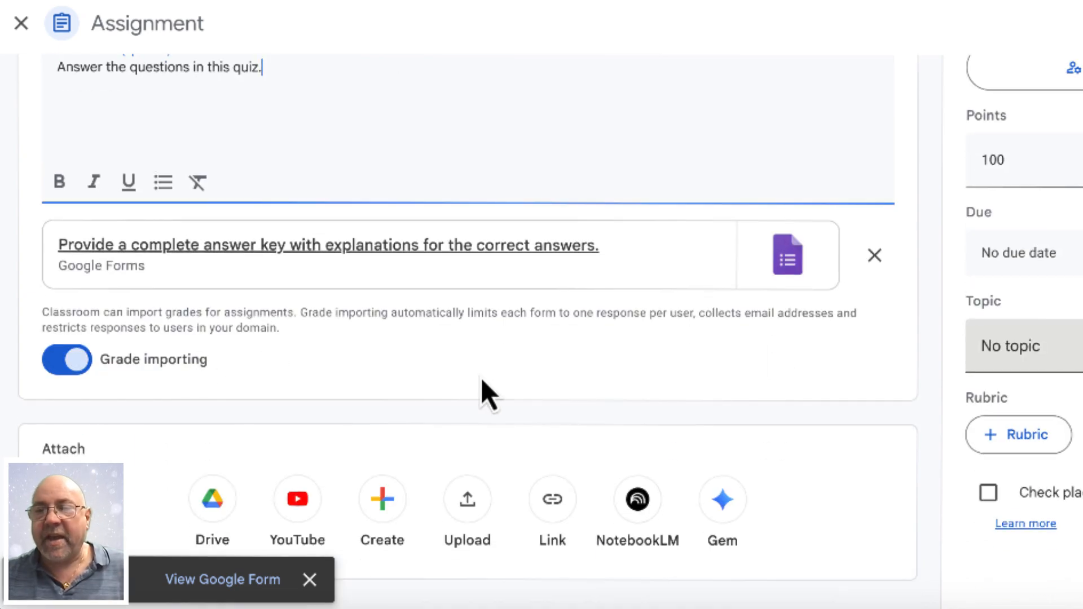
scroll(948, 274, "up", 3)
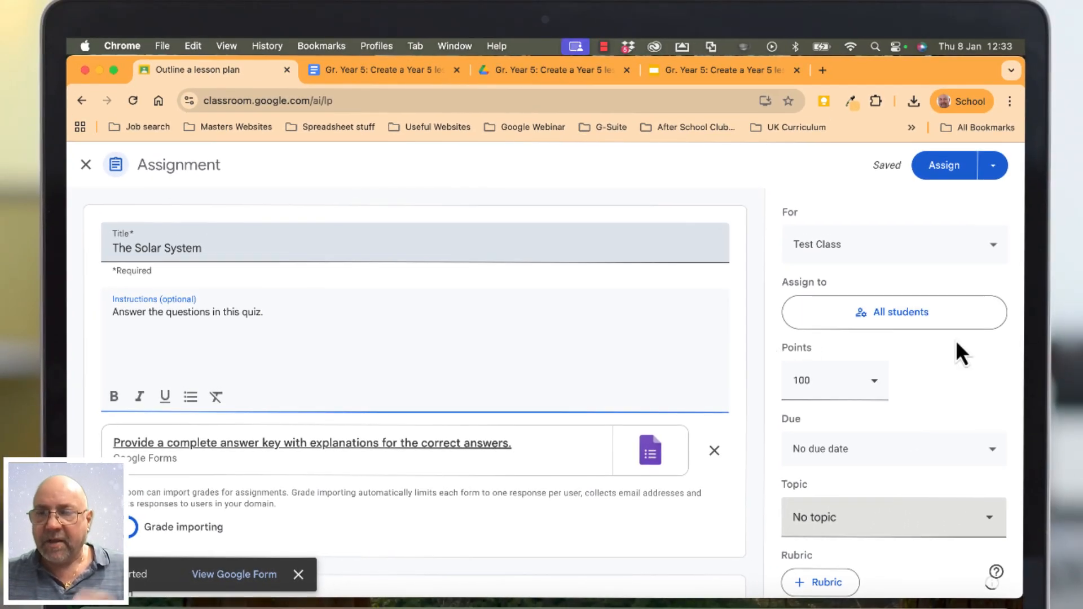
scroll(957, 343, "down", 3)
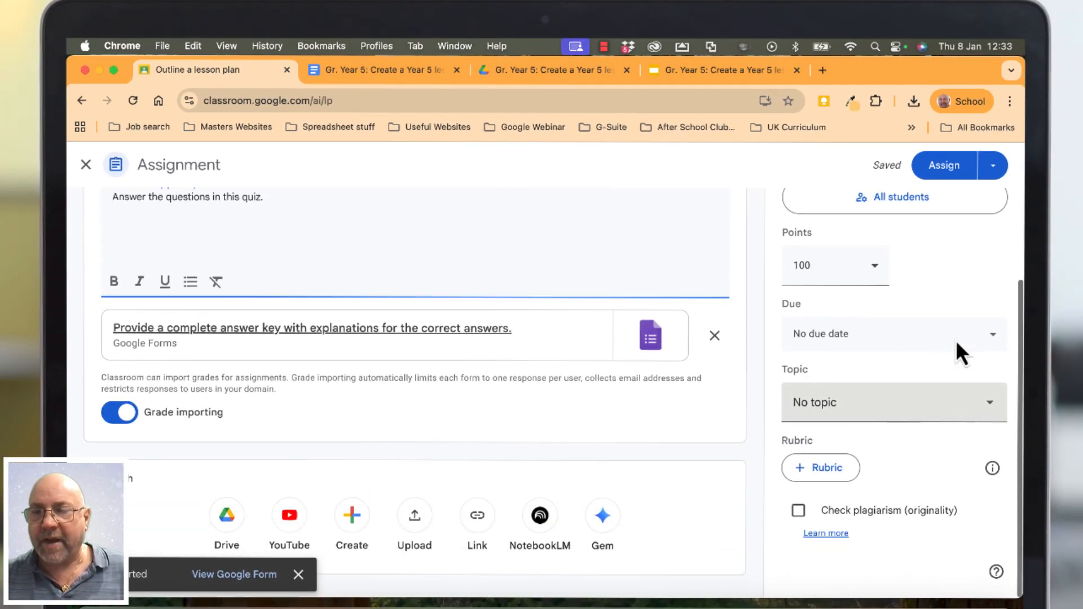
scroll(955, 340, "up", 3)
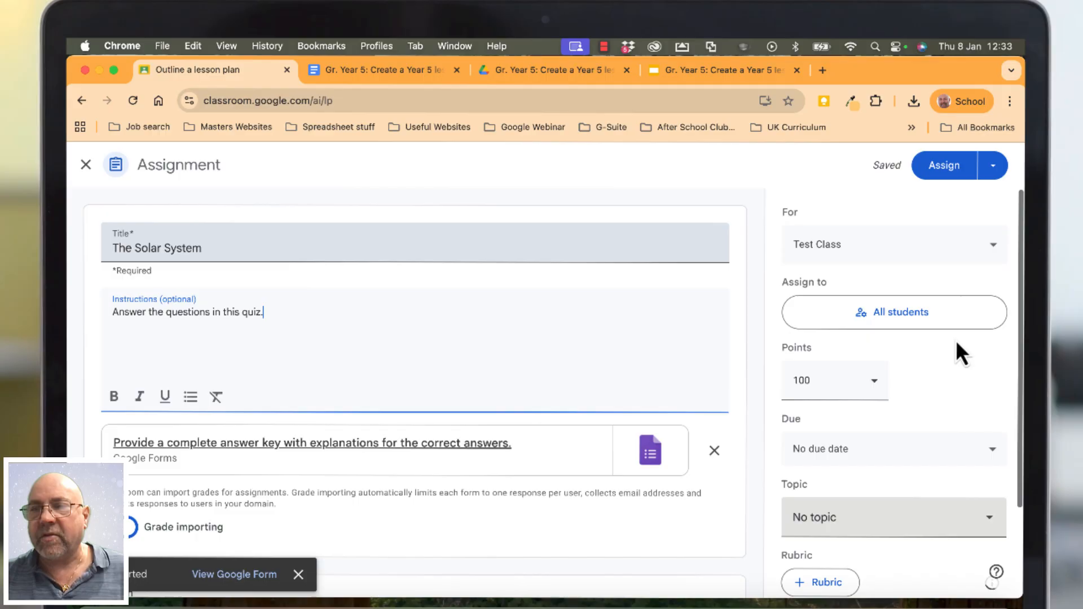
left_click(952, 170)
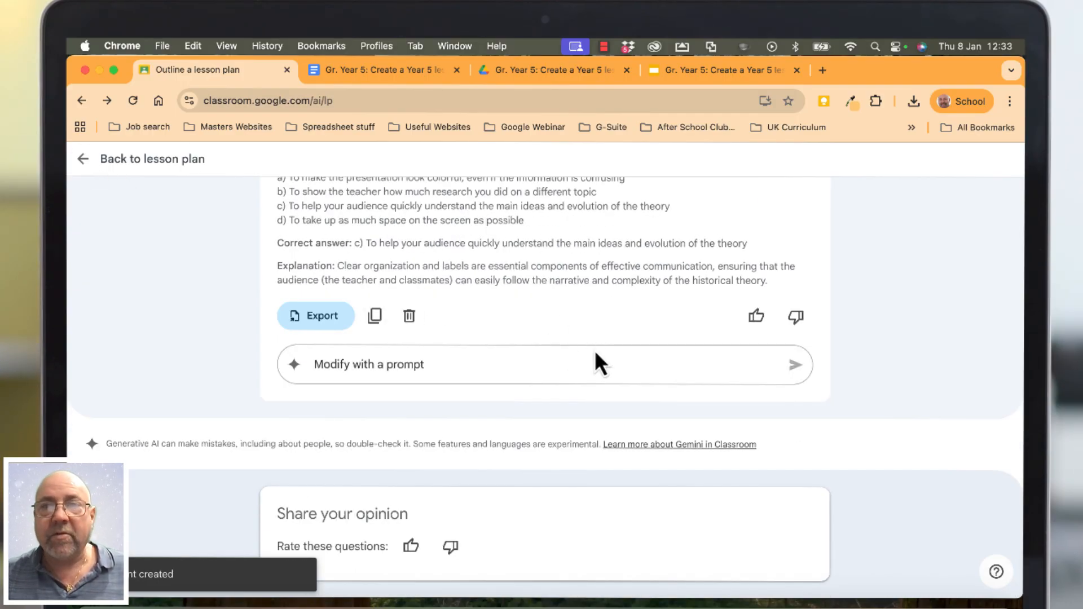
- Open Test Class in Google Classroom in a new browser tab and view the posted assignment "The Solar System" from the class stream
left_click(822, 70)
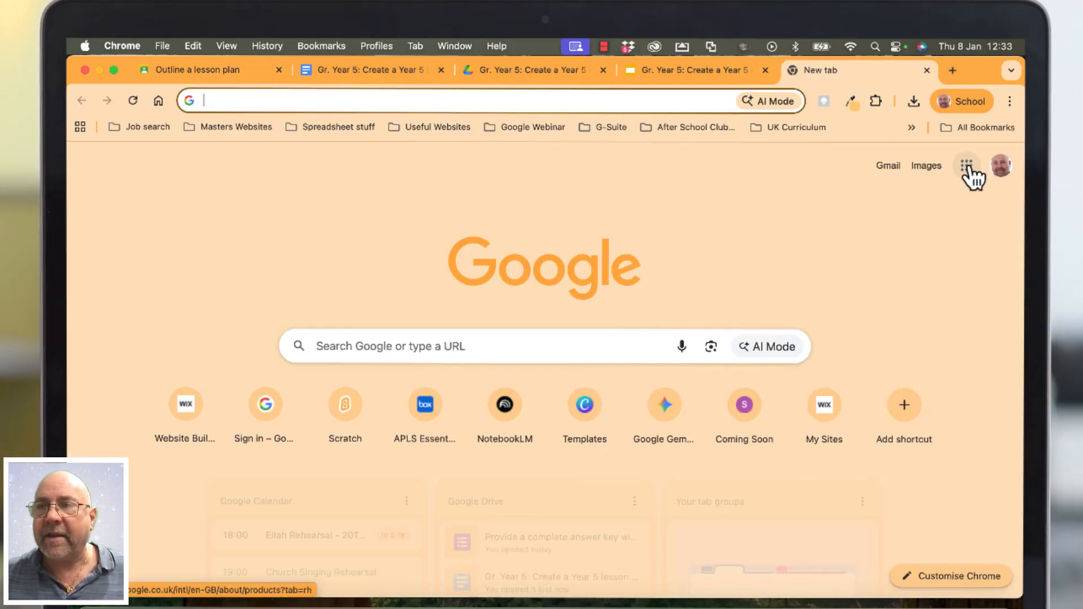
left_click(967, 167)
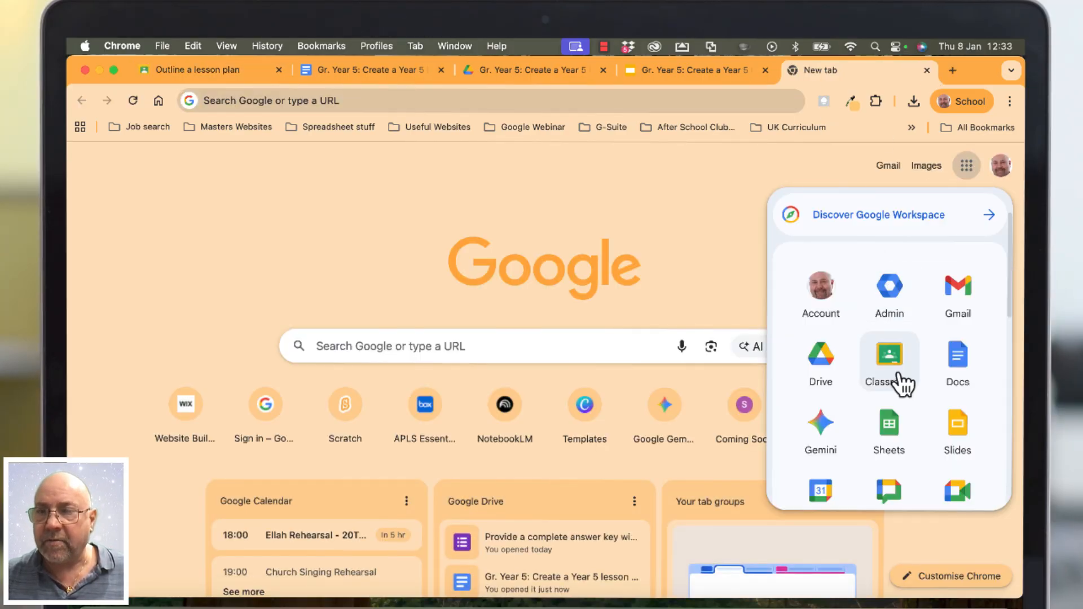
left_click(895, 368)
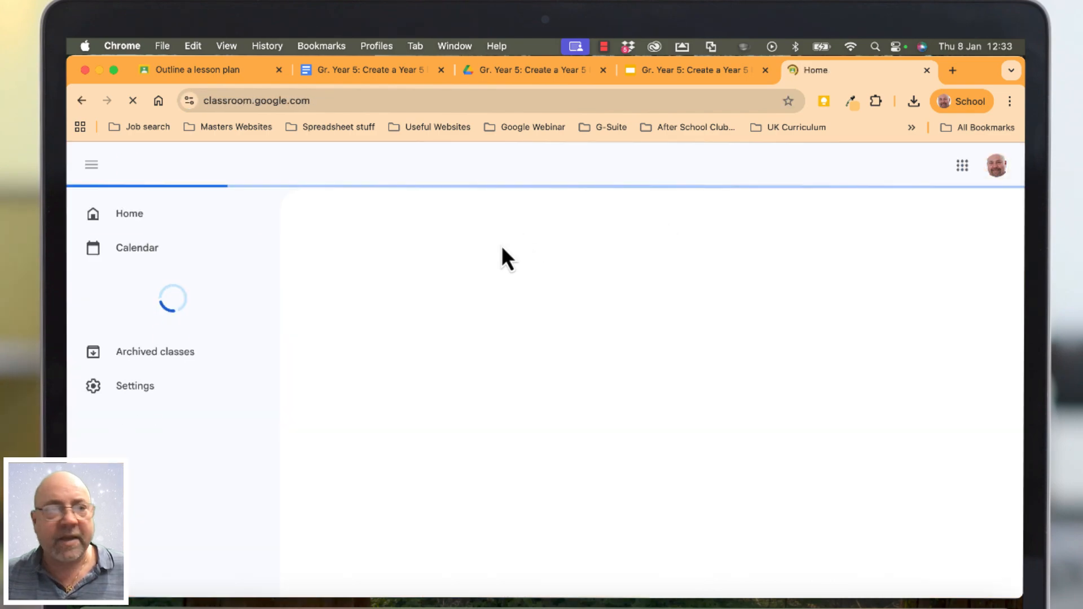
scroll(694, 414, "down", 1)
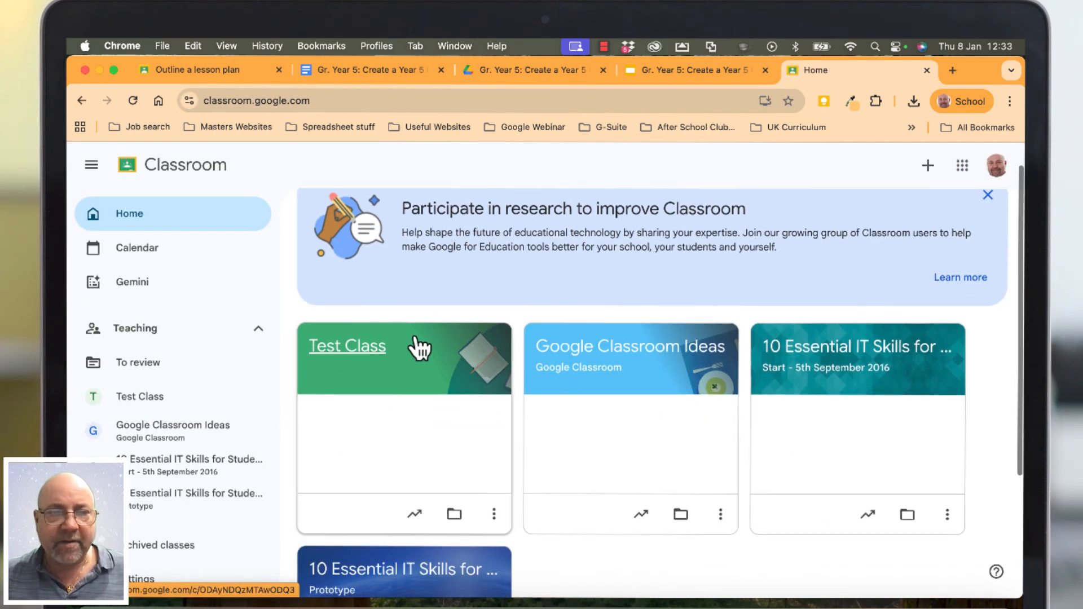
left_click(360, 351)
scroll(581, 429, "down", 3)
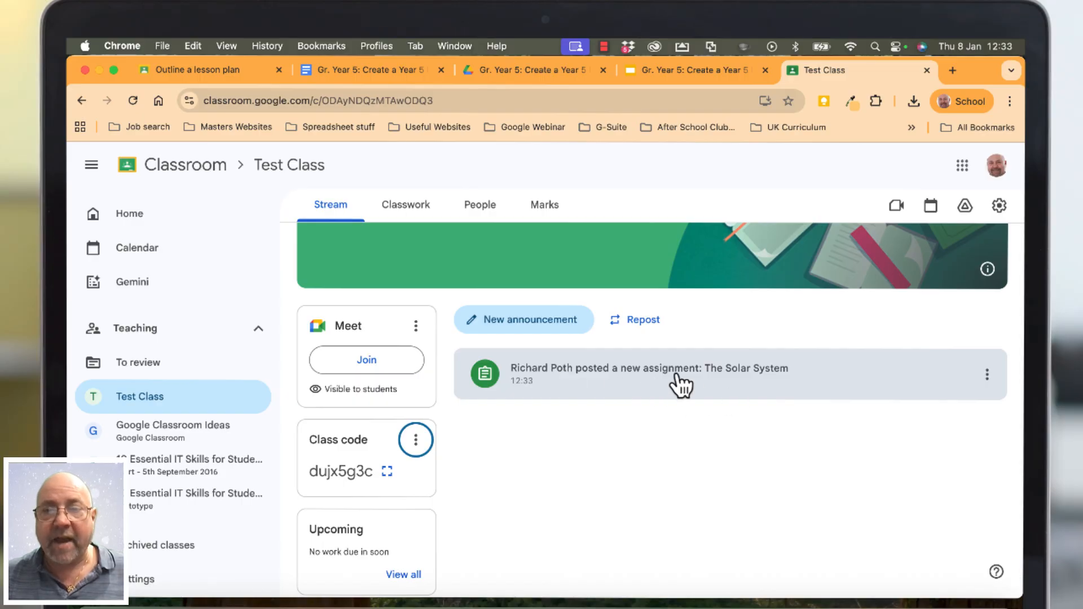
left_click(649, 385)
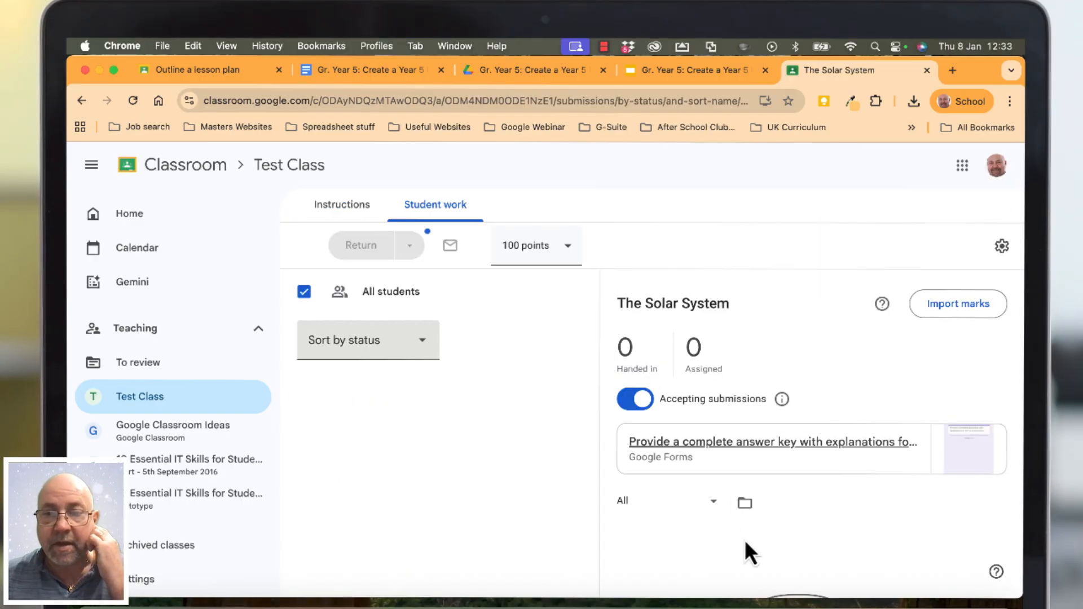
- Open the Google Forms quiz attached to the assignment and look through its questions and answer options
left_click(790, 458)
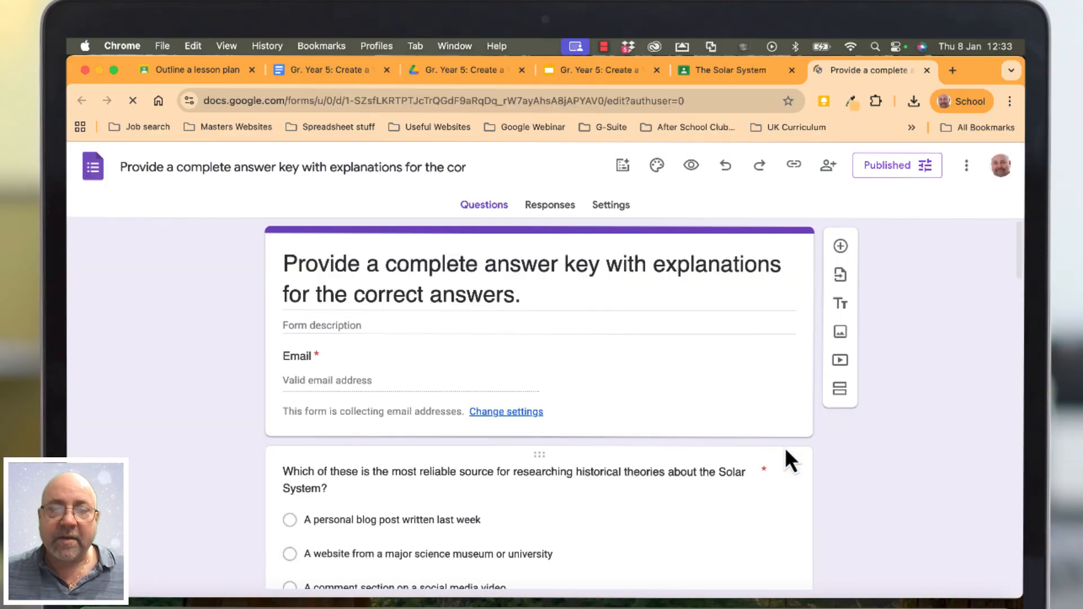
scroll(588, 436, "down", 4)
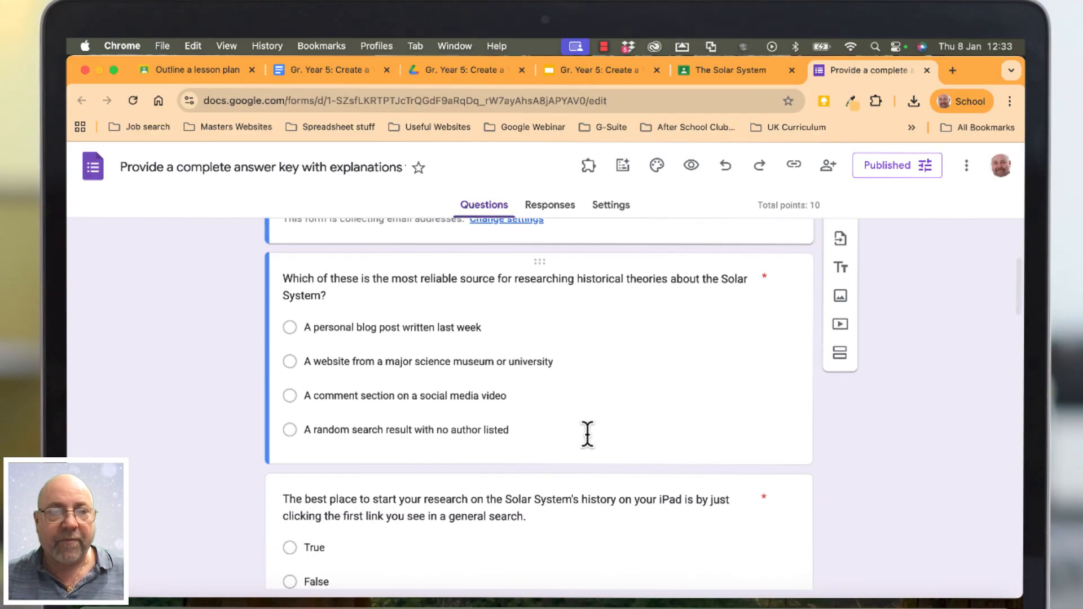
scroll(588, 435, "down", 5)
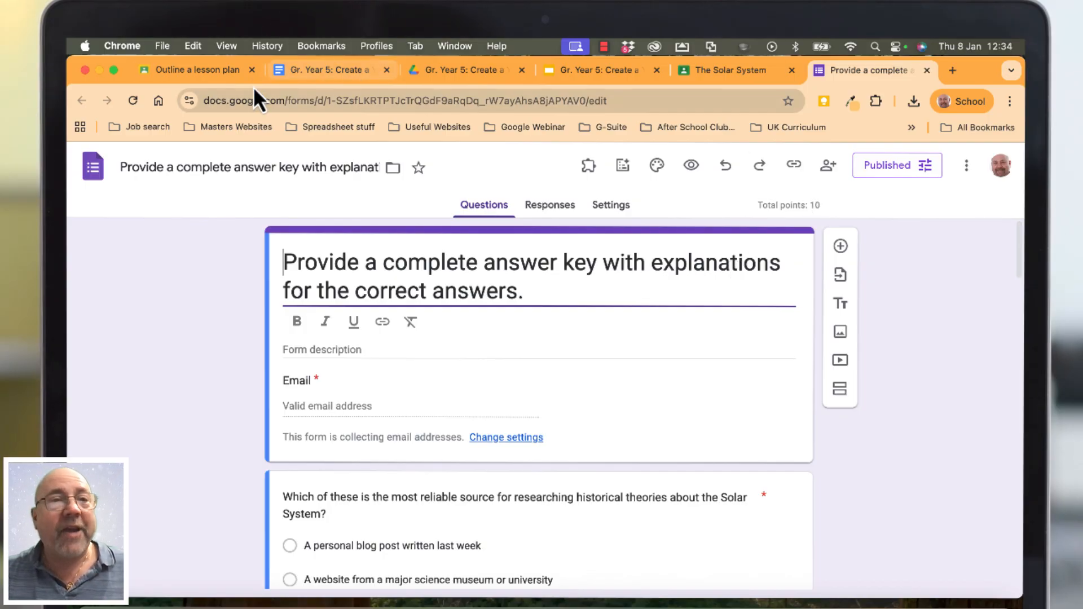
- Return to the generated answer key in Classroom and check which export options it offers
left_click(211, 73)
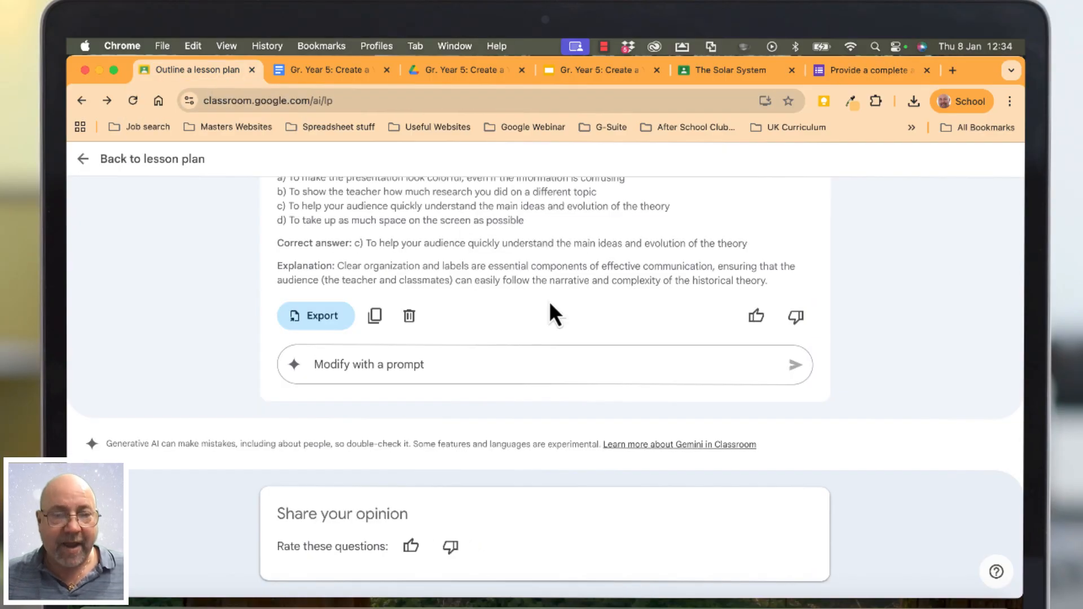
scroll(549, 313, "up", 6)
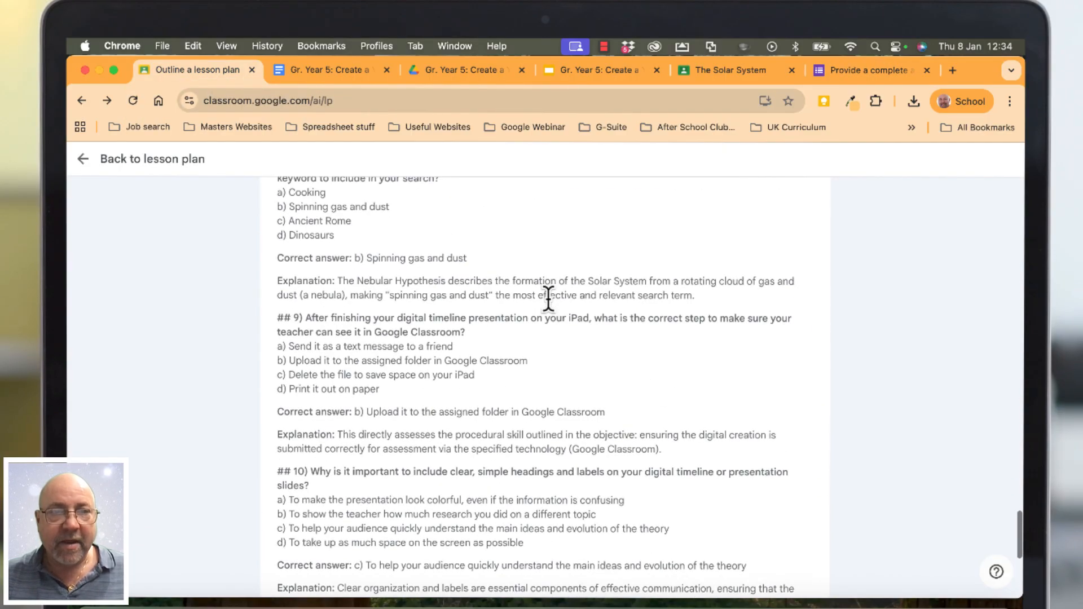
scroll(548, 299, "down", 6)
left_click(317, 321)
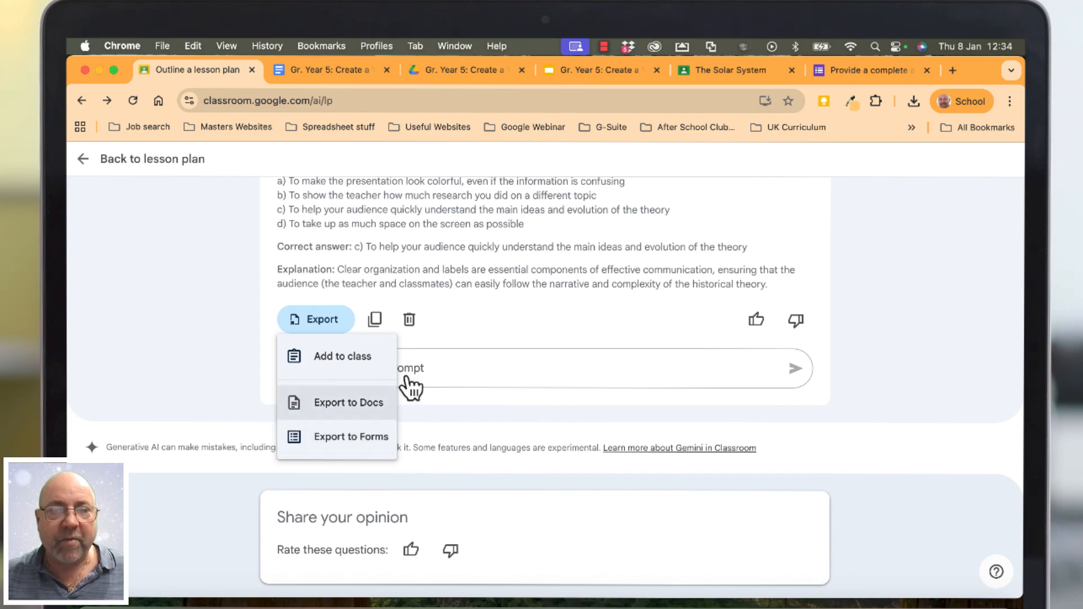
left_click(547, 316)
- Leave the generated quiz, discarding the unsaved changes, and go back to the Gemini tools overview in Classroom
scroll(538, 271, "up", 20)
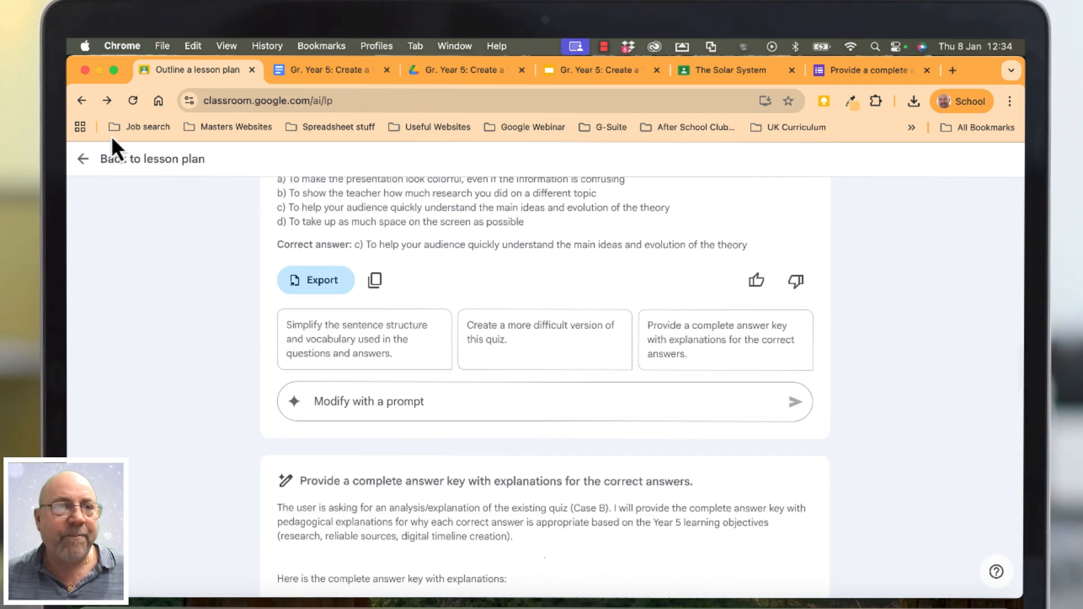
left_click(83, 160)
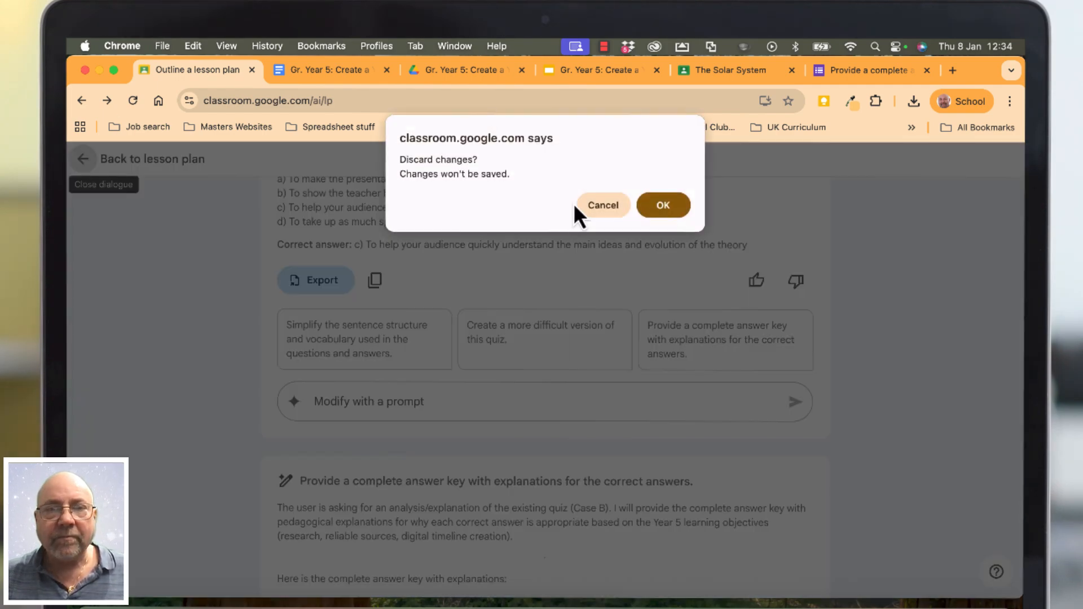
left_click(664, 205)
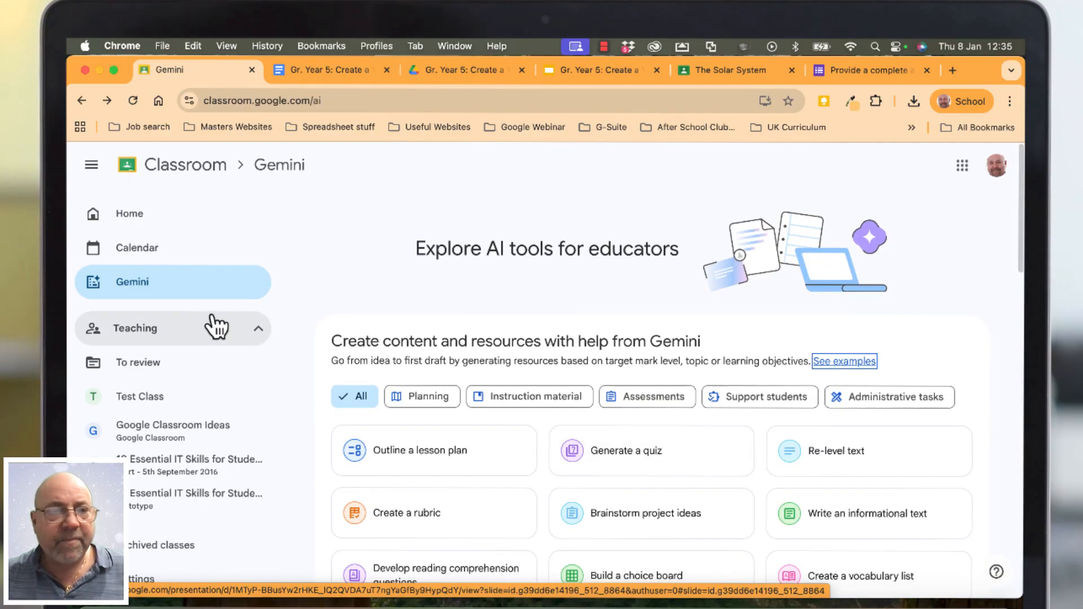
- Examine Gemini's content tools, the Gemini for Education prompts, the Gems and NotebookLM options, and the AI literacy resources
scroll(642, 445, "down", 4)
scroll(643, 449, "down", 5)
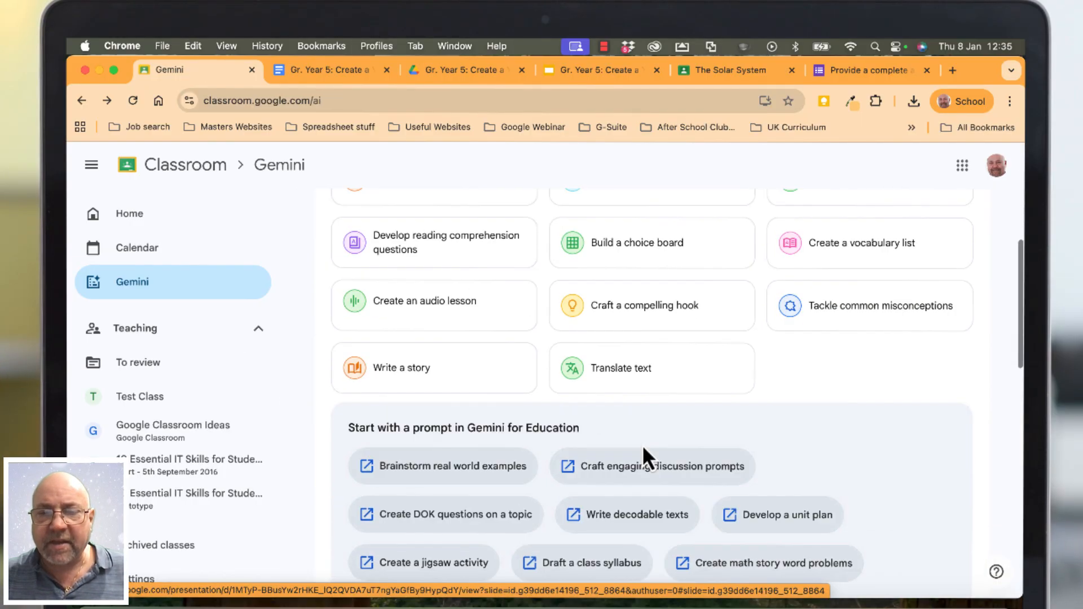
scroll(647, 455, "up", 2)
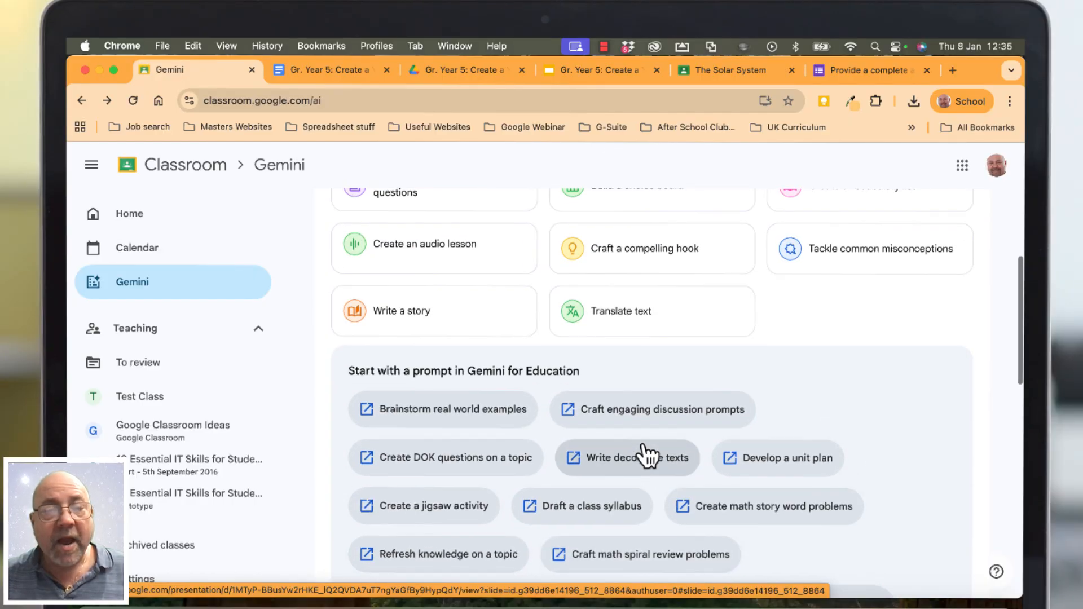
scroll(648, 455, "down", 3)
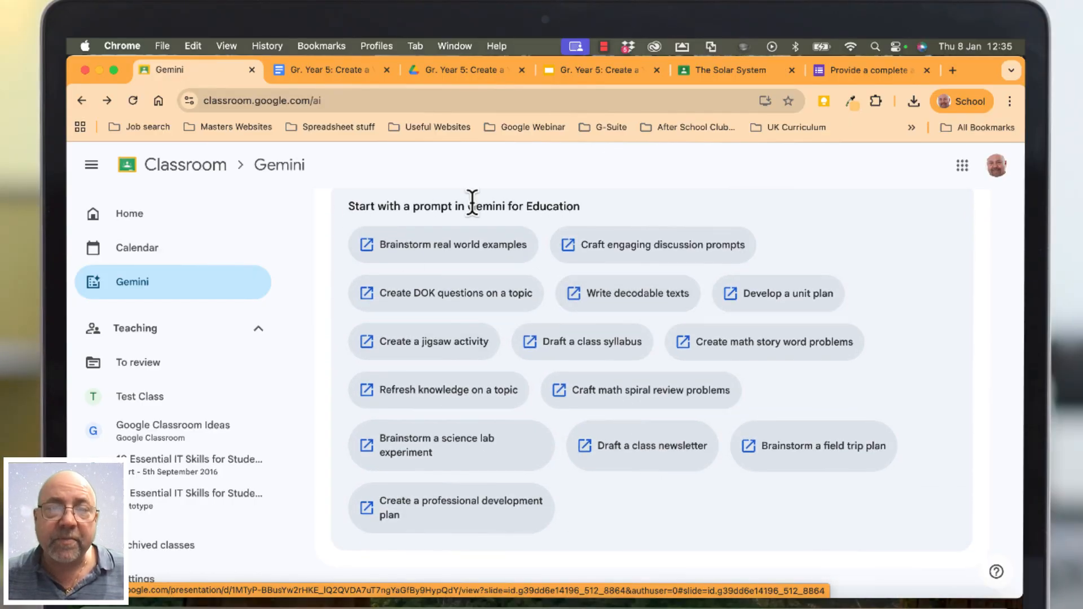
scroll(685, 438, "down", 6)
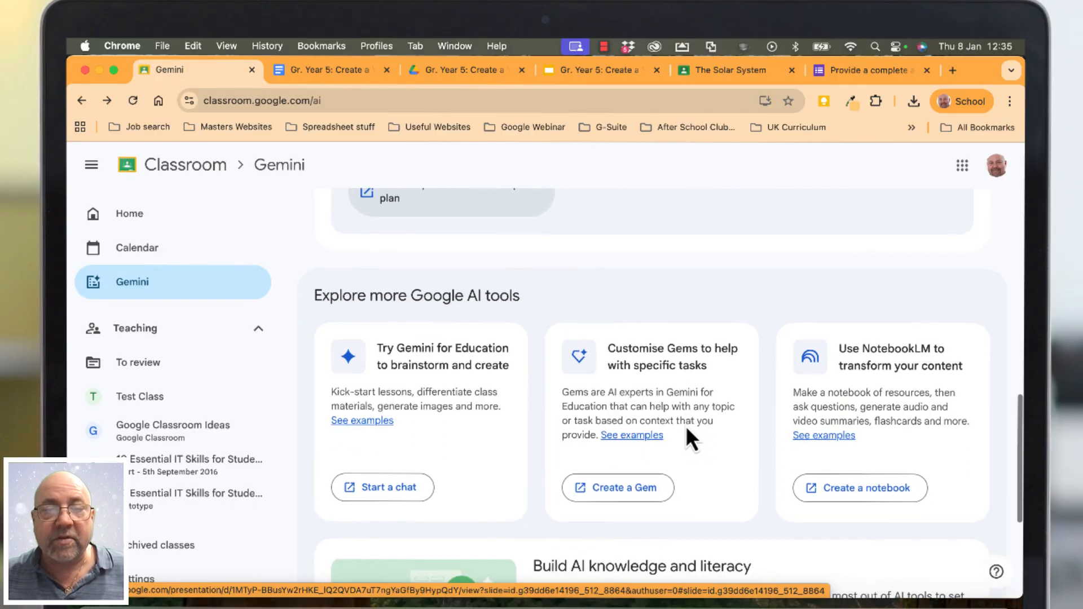
scroll(370, 305, "up", 1)
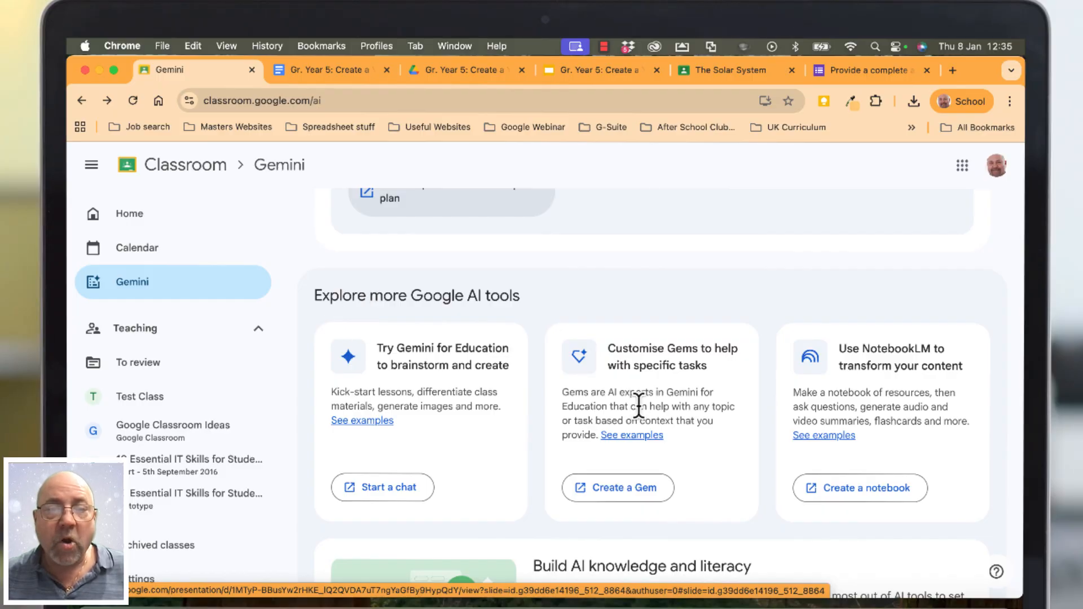
scroll(639, 401, "down", 1)
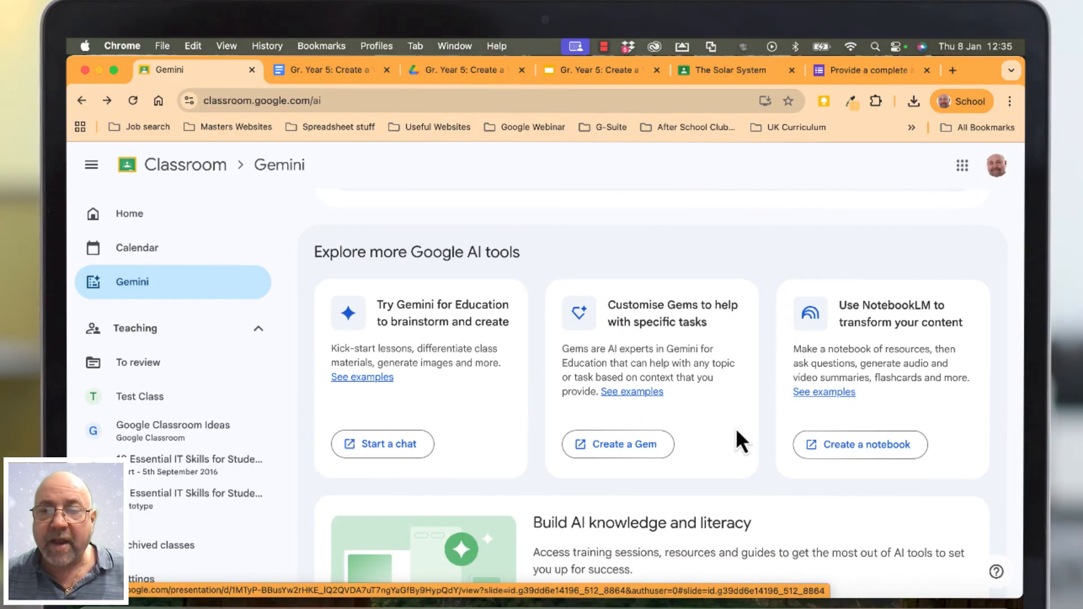
scroll(736, 431, "down", 1)
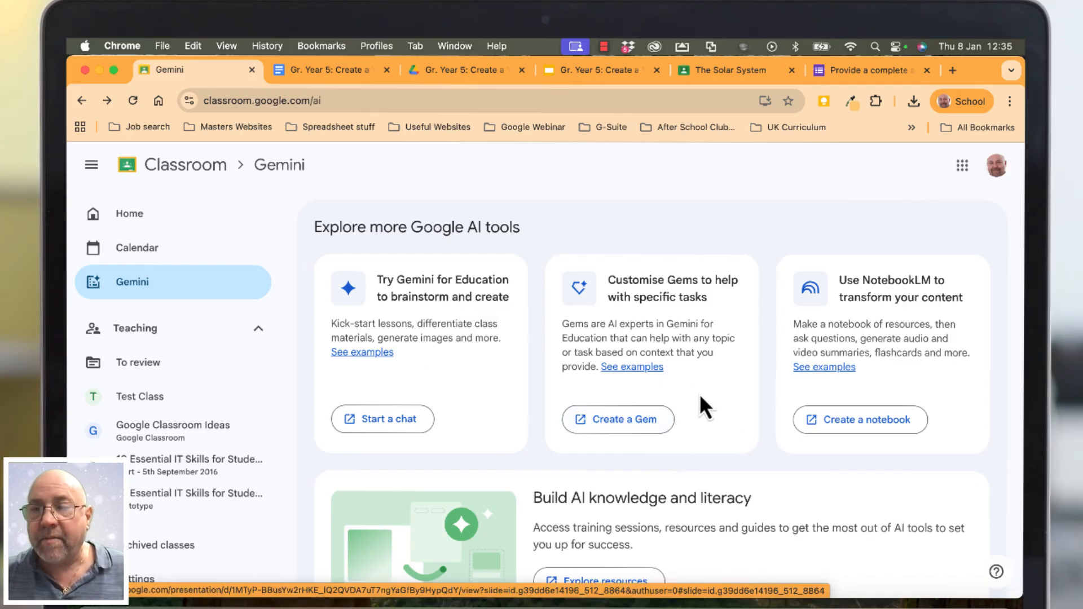
scroll(700, 395, "down", 1)
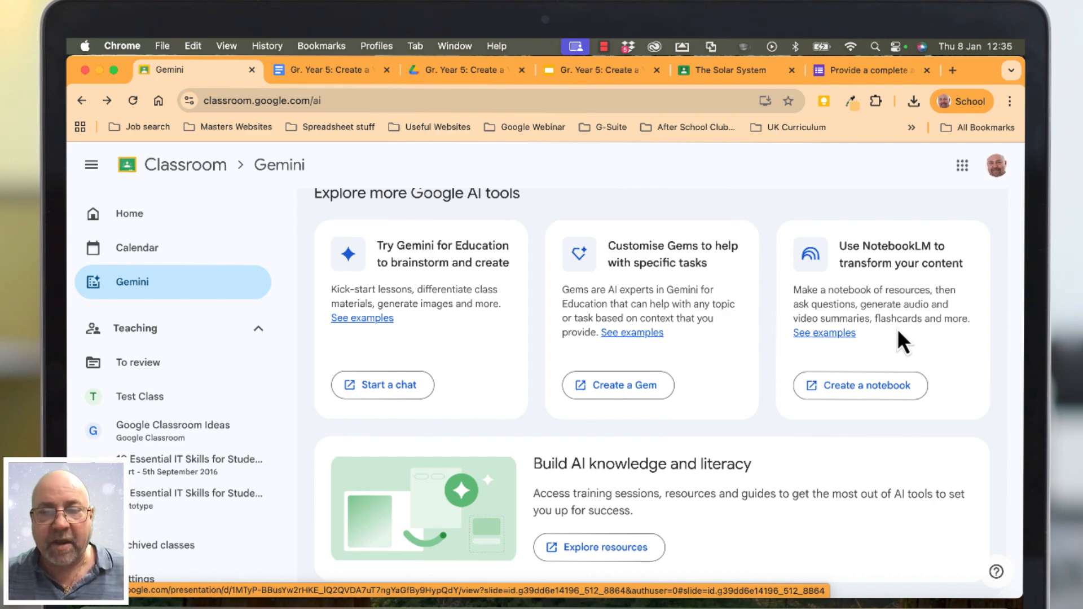
scroll(898, 331, "down", 3)
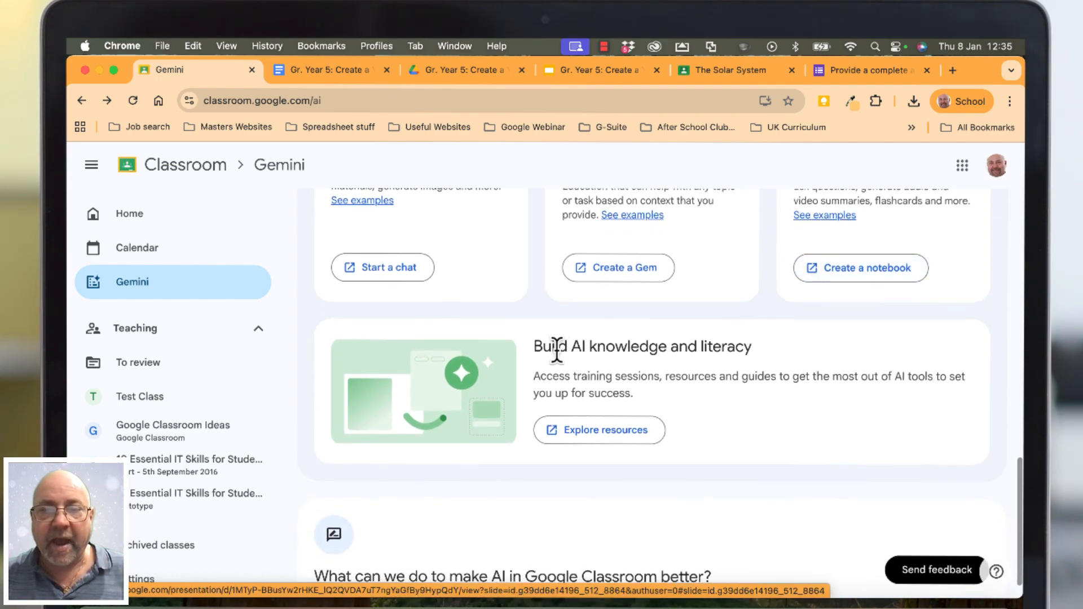
scroll(790, 402, "down", 1)
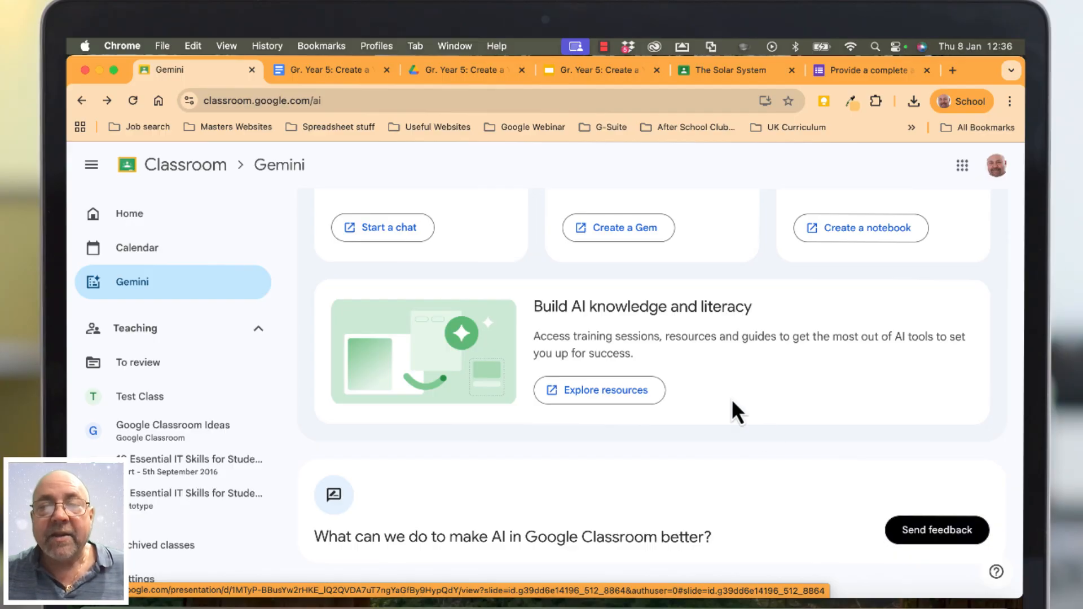
scroll(732, 400, "up", 10)
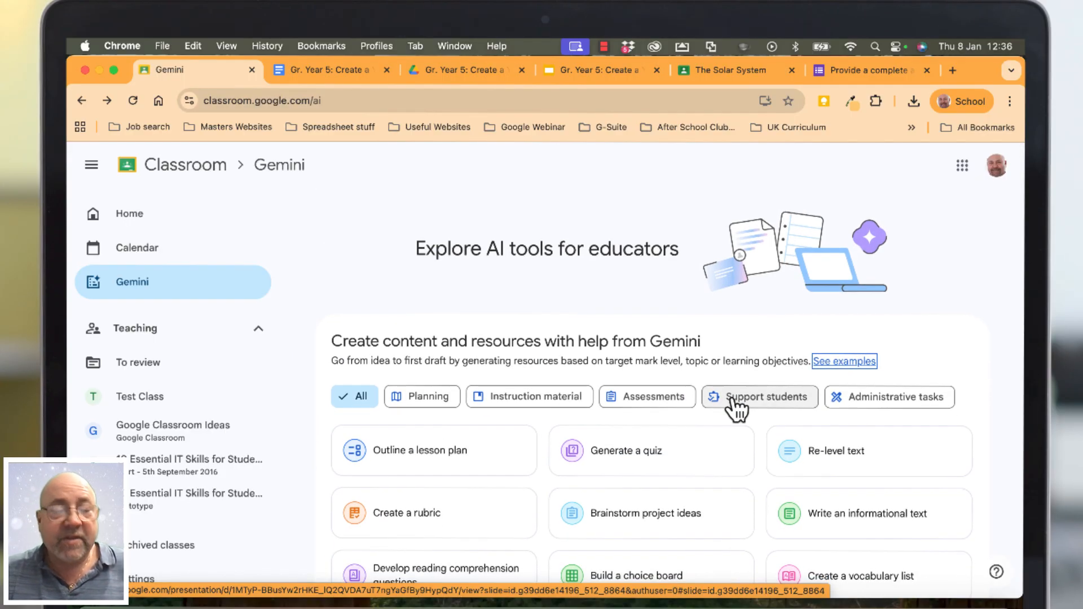